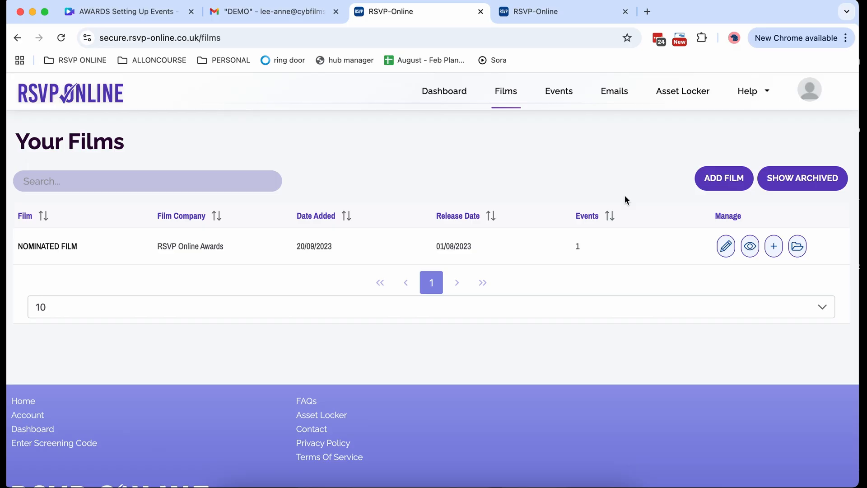
# Step: Open NOMINATED FILM for editing and review its title, directors, cast and release date
pyautogui.click(728, 246)
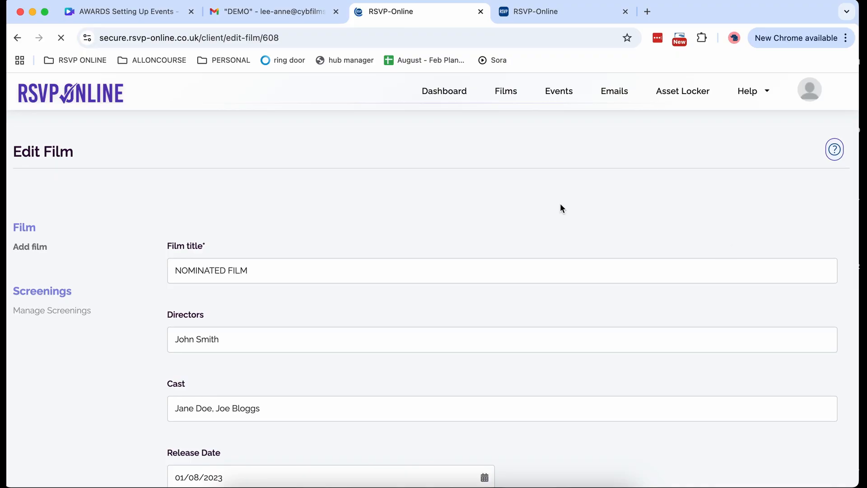
pyautogui.scroll(-2, 390, 226)
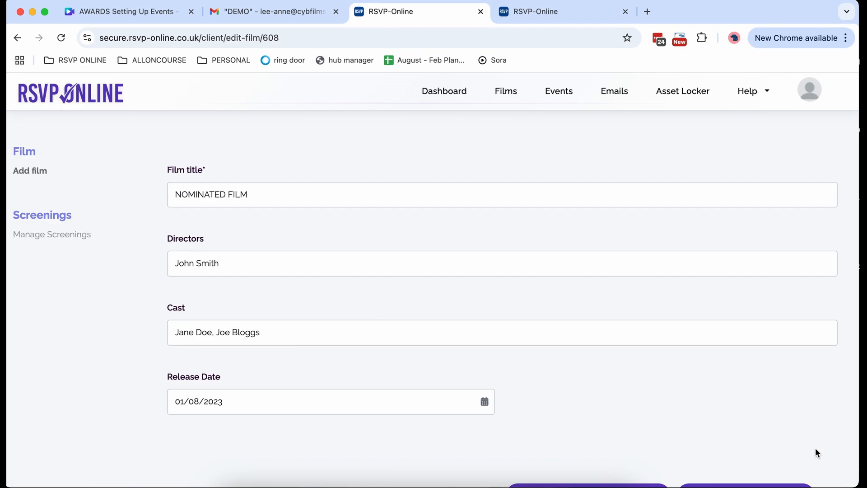
pyautogui.scroll(-2, 646, 323)
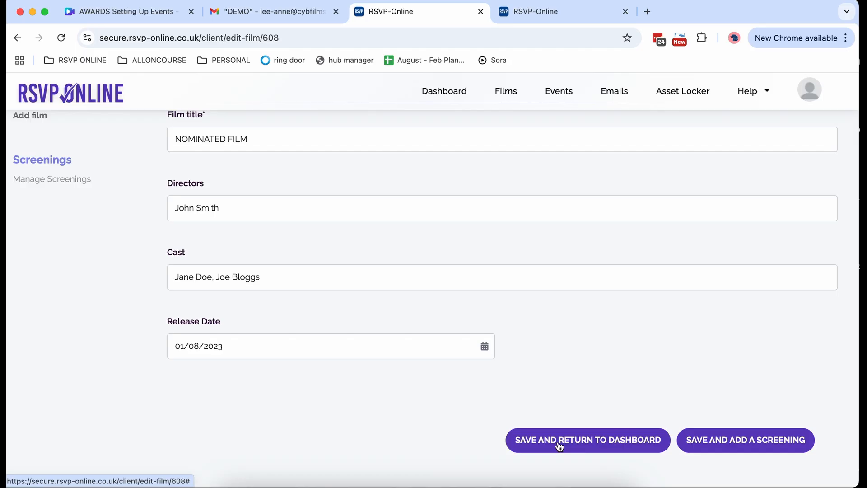
# Step: Start adding a new event and choose NOMINATED FILM as its film
pyautogui.click(560, 100)
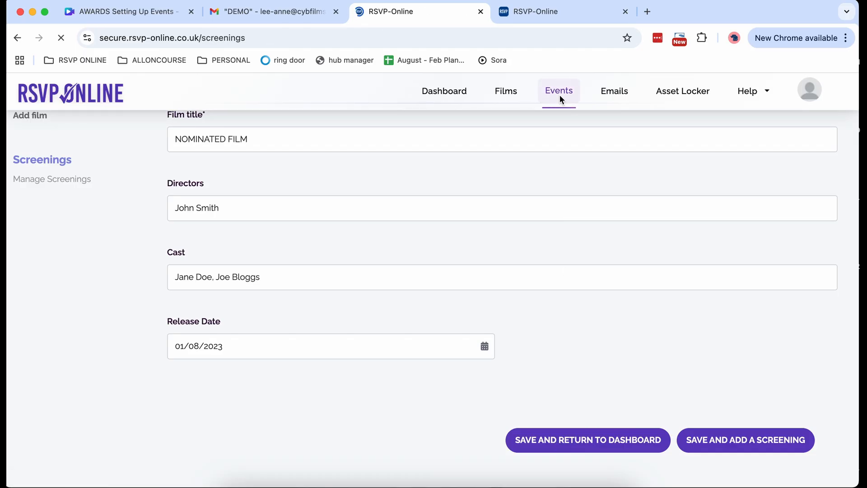
pyautogui.click(667, 192)
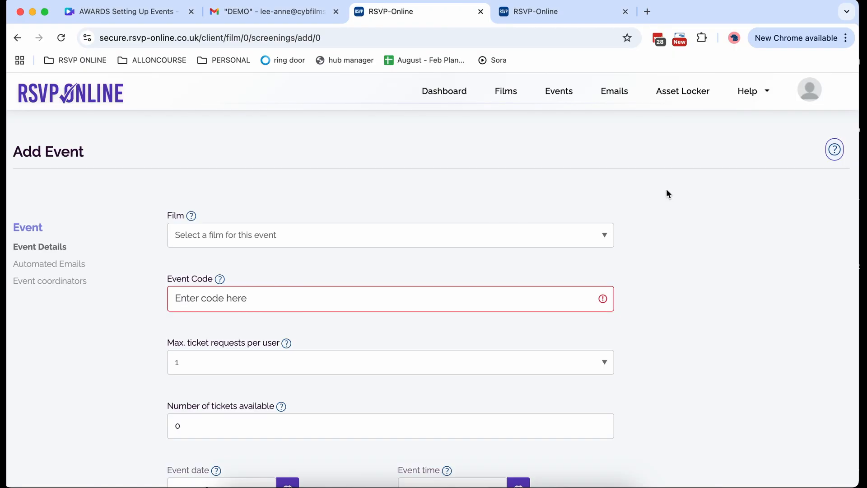
pyautogui.click(605, 234)
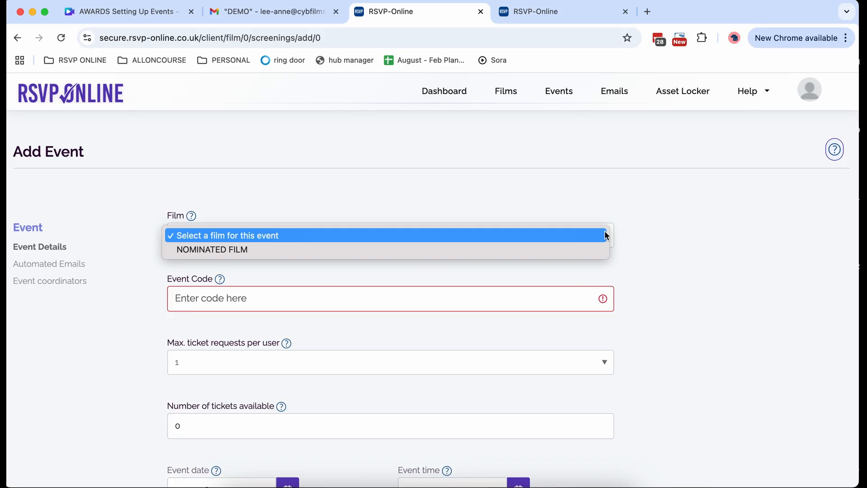
pyautogui.click(563, 250)
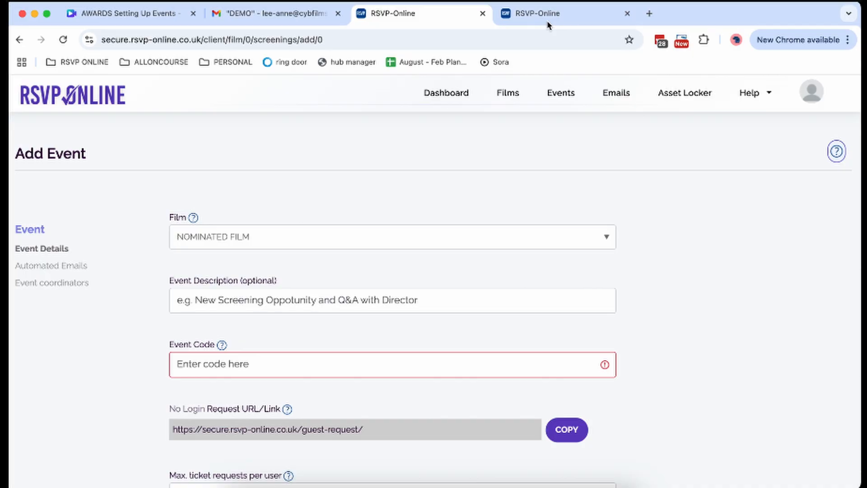
# Step: Enter "New screening opportunity, followed by Q&A with director and cast" as the event description
pyautogui.click(259, 302)
pyautogui.write('New screening opportunity, followed by Q&A with director and cast')
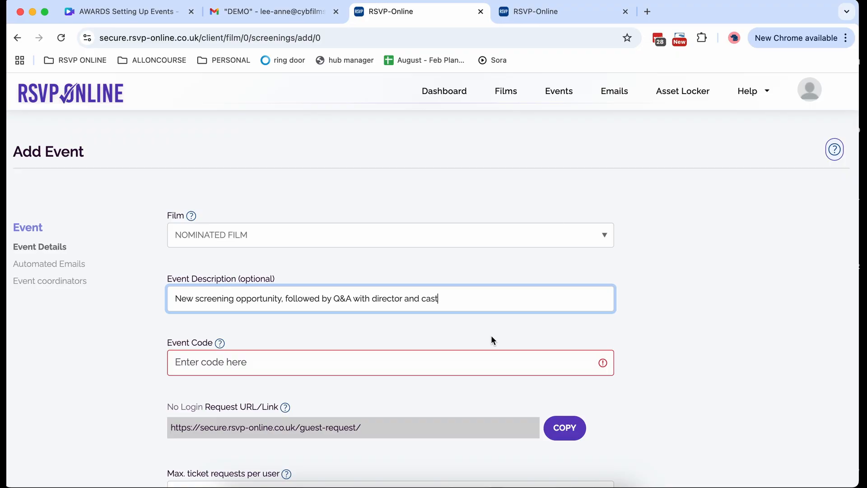
pyautogui.click(657, 309)
pyautogui.click(321, 305)
pyautogui.click(670, 244)
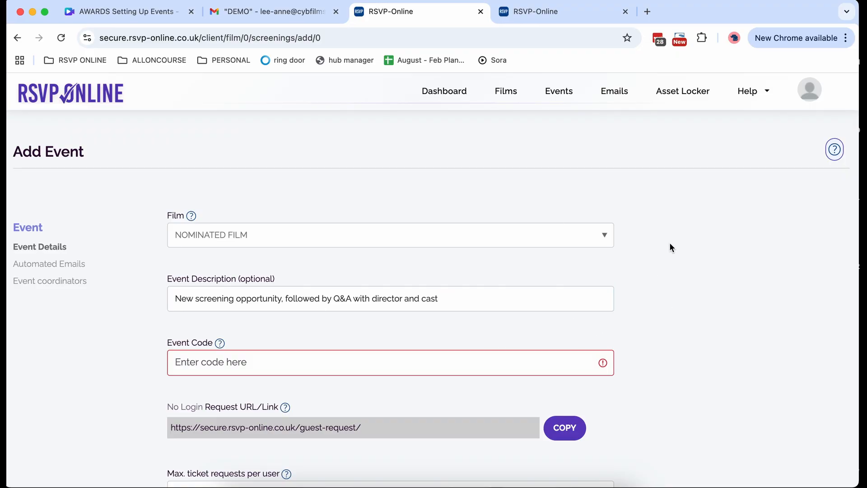
# Step: Switch to the sample guest request page and examine the description and event date shown beneath the film title
pyautogui.click(532, 10)
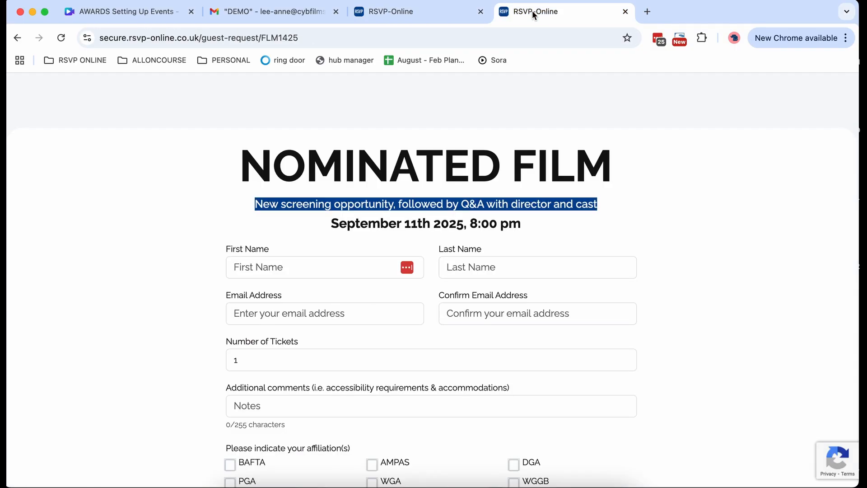
pyautogui.click(670, 156)
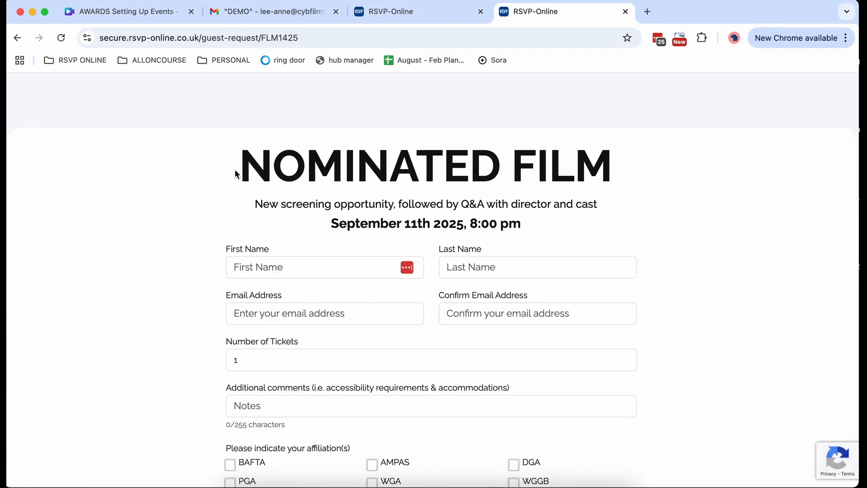
pyautogui.moveTo(254, 206); pyautogui.dragTo(550, 210)
pyautogui.click(669, 216)
pyautogui.moveTo(331, 223); pyautogui.dragTo(533, 233)
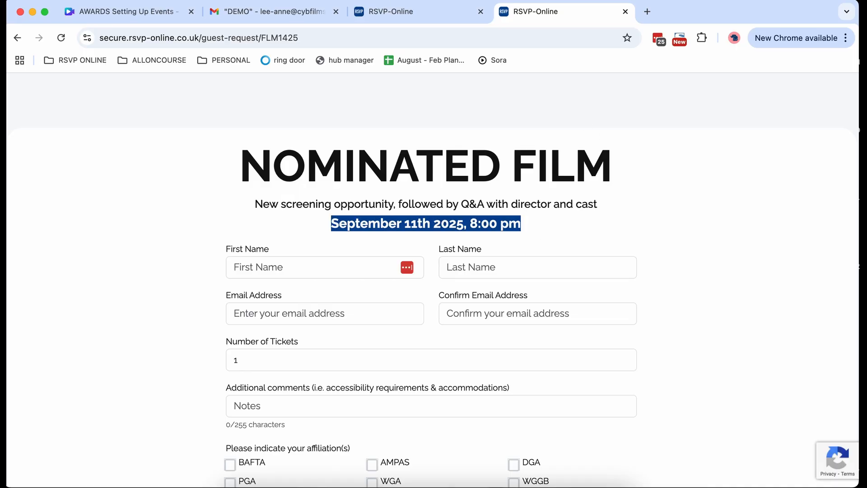
# Step: Return to the Add Event form and set the event code to filmname784
pyautogui.click(394, 13)
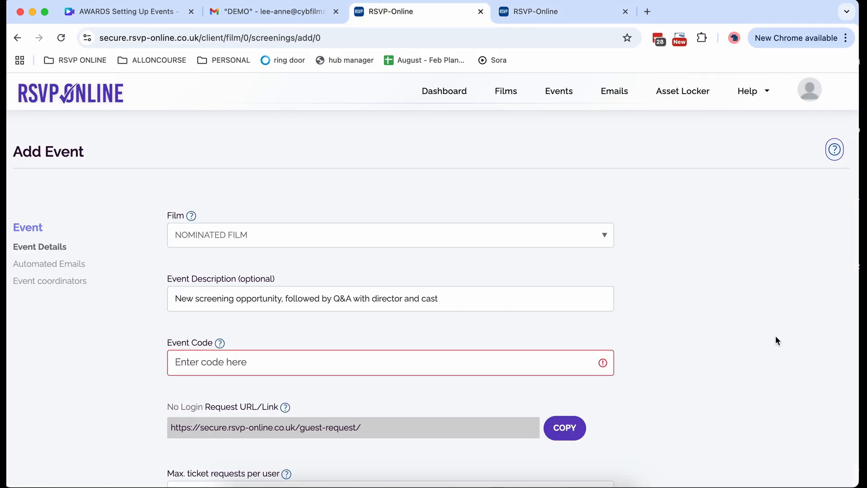
pyautogui.scroll(-2, 797, 338)
pyautogui.click(227, 304)
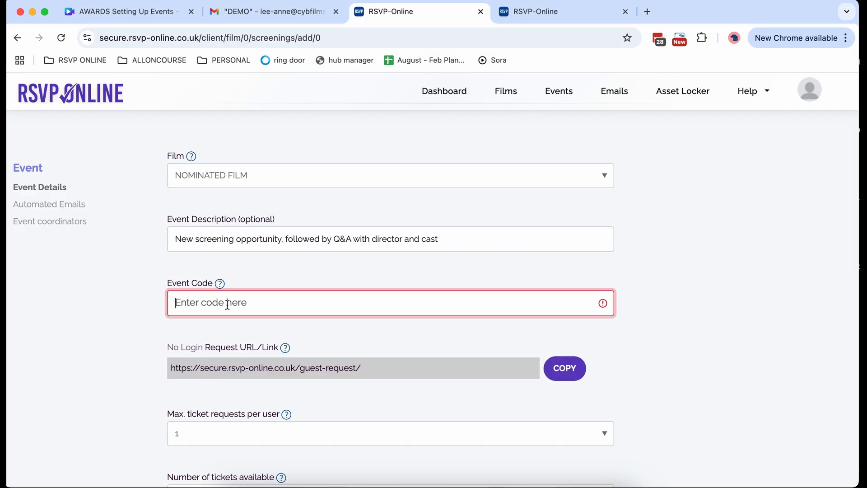
pyautogui.write('fi')
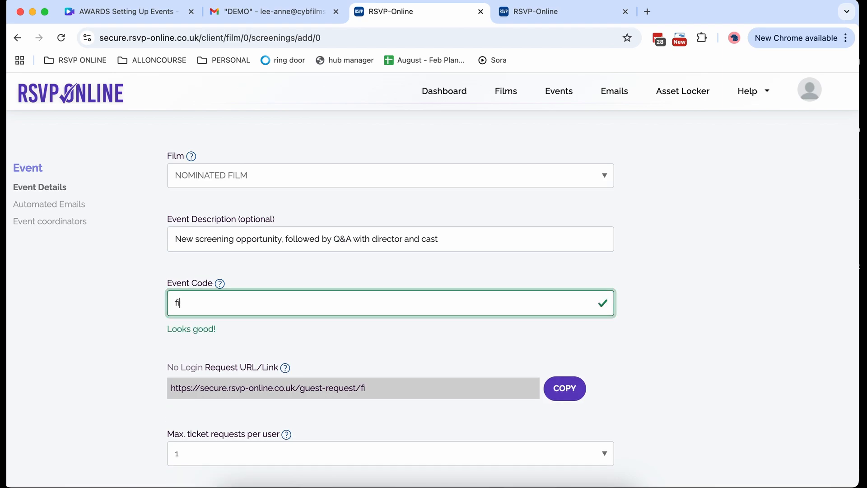
pyautogui.write('lmname784')
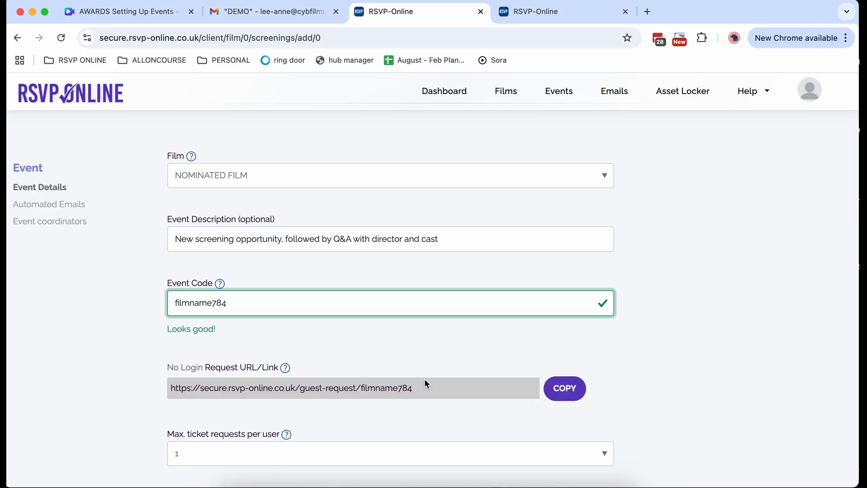
pyautogui.click(698, 351)
# Step: Set the maximum ticket requests per user to 2
pyautogui.scroll(-1, 699, 350)
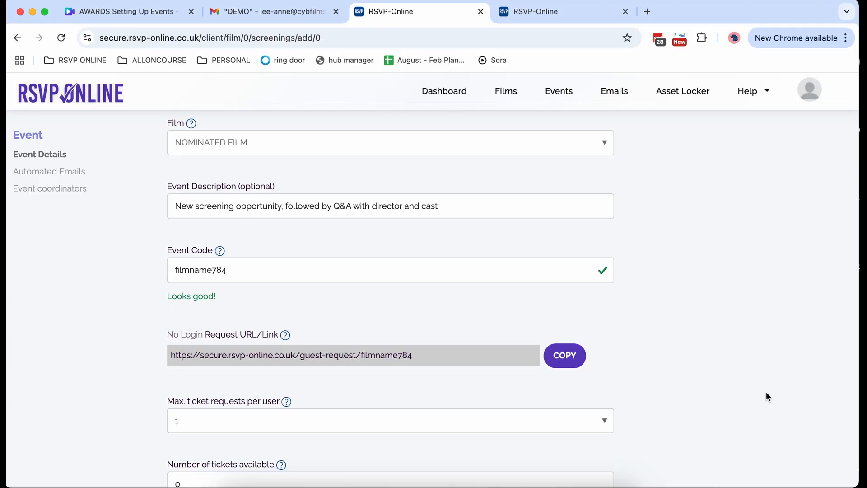
pyautogui.scroll(-5, 708, 275)
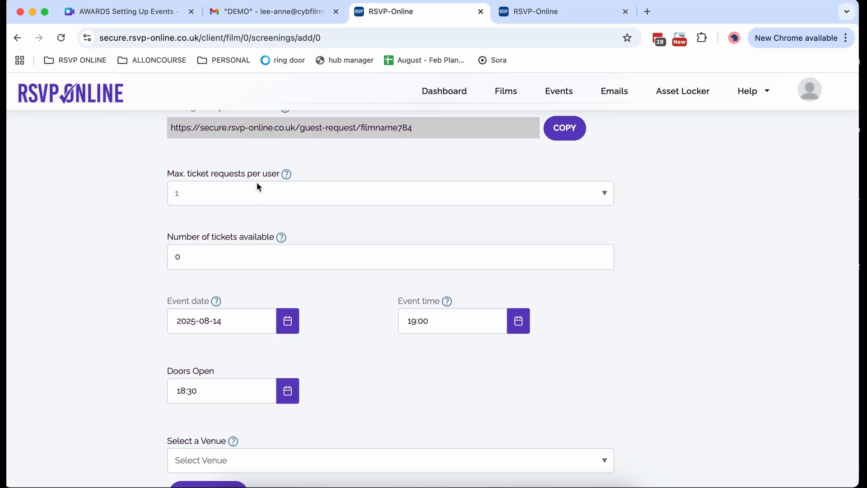
pyautogui.click(268, 193)
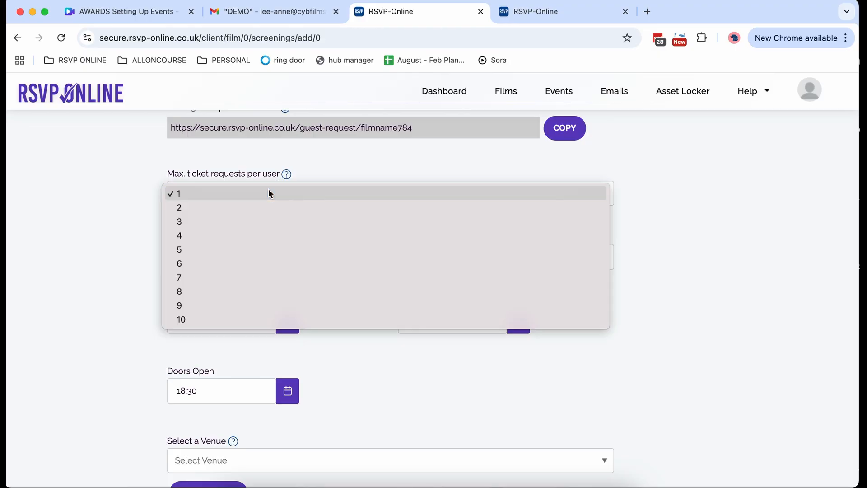
pyautogui.click(253, 207)
# Step: Check the Number of Tickets choices offered to guests on the sample guest request page
pyautogui.click(522, 13)
pyautogui.click(714, 359)
pyautogui.scroll(-3, 714, 360)
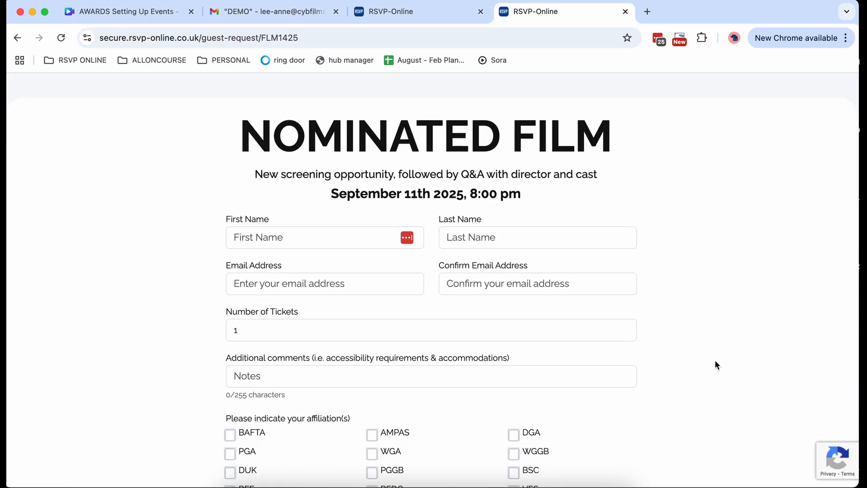
pyautogui.click(558, 276)
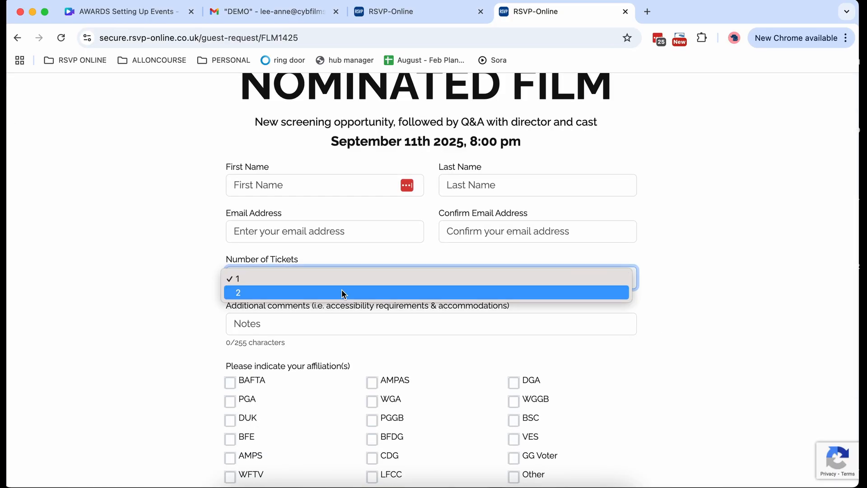
pyautogui.click(716, 234)
# Step: Return to the Add Event form and set the number of tickets available to 100
pyautogui.click(391, 11)
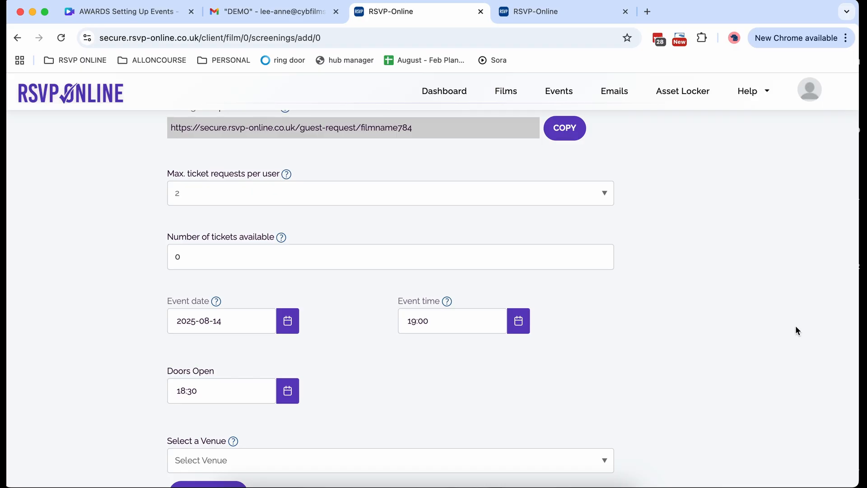
pyautogui.click(236, 250)
pyautogui.press('BackSpace')
pyautogui.write('100')
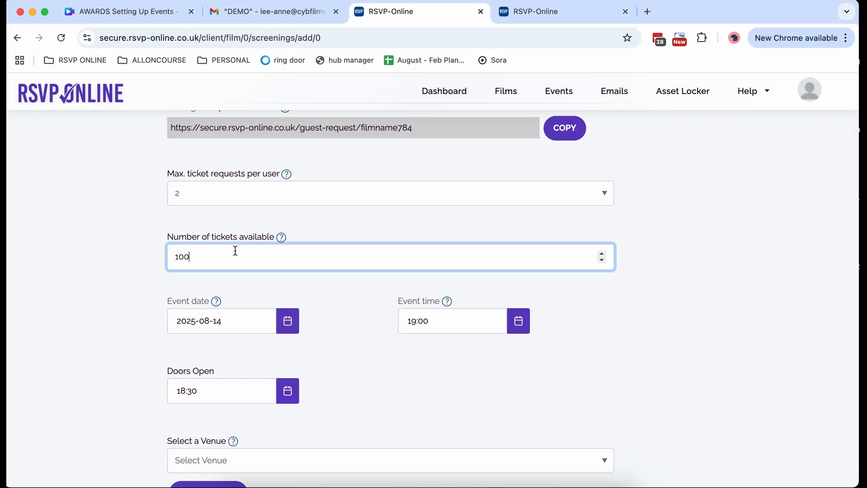
pyautogui.click(670, 332)
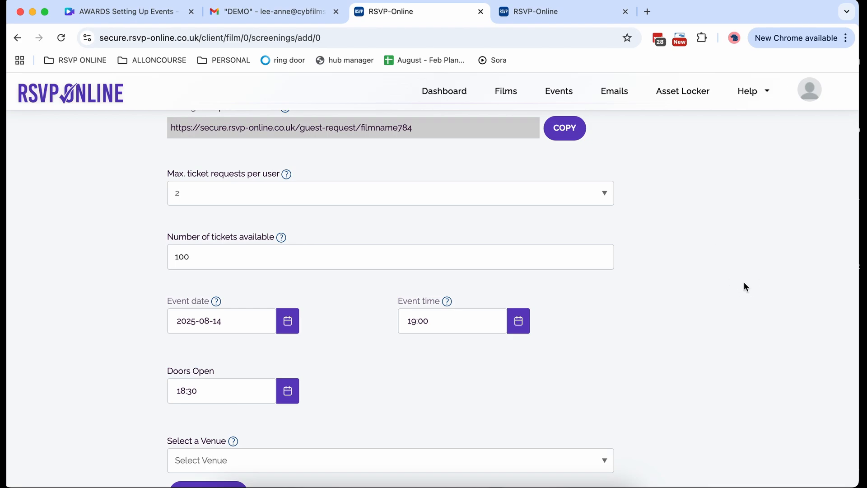
# Step: Set the event date to 2025-09-12 and look at the event time picker
pyautogui.scroll(-5, 744, 286)
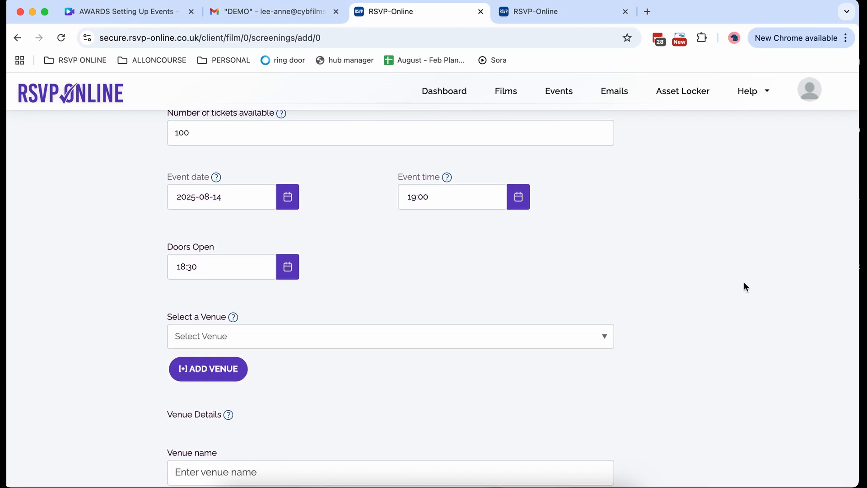
pyautogui.click(291, 207)
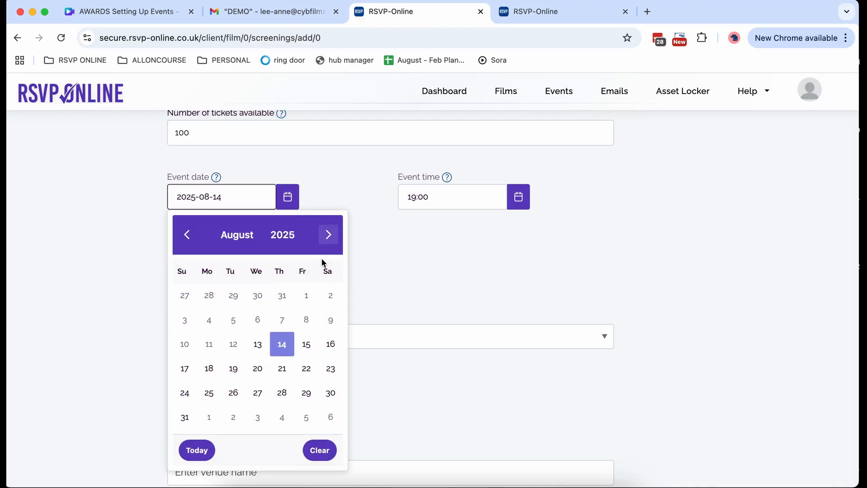
pyautogui.click(328, 235)
pyautogui.click(306, 321)
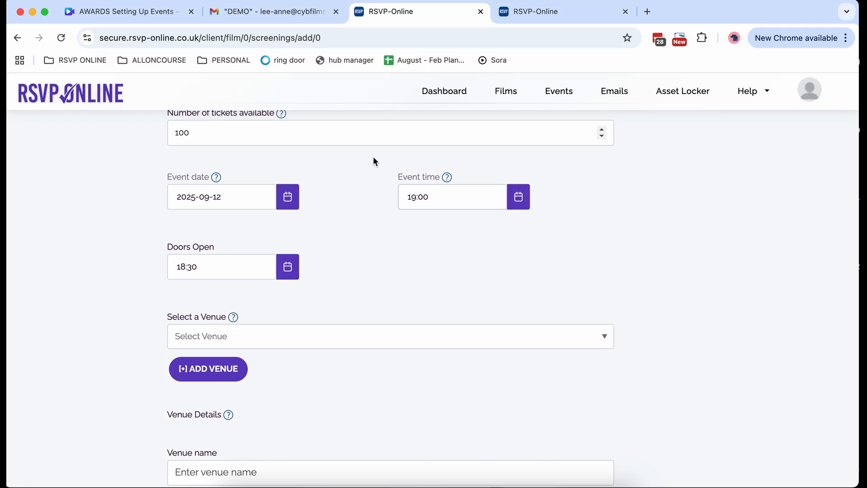
pyautogui.click(447, 197)
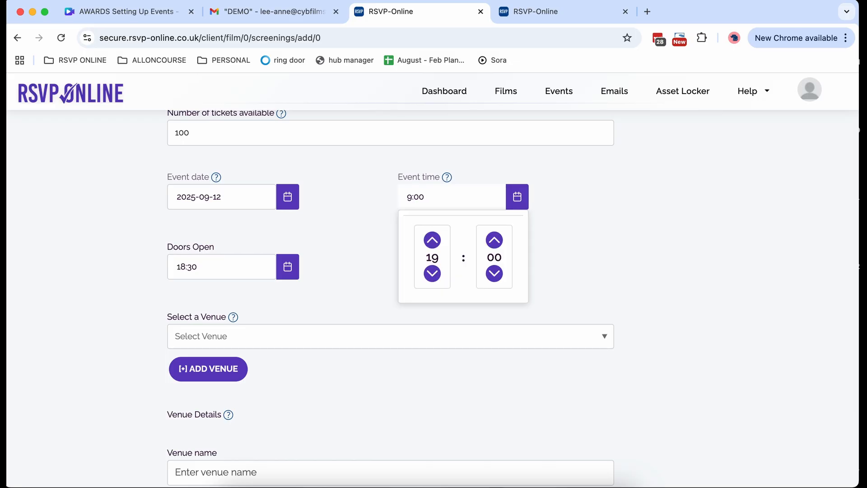
pyautogui.click(638, 215)
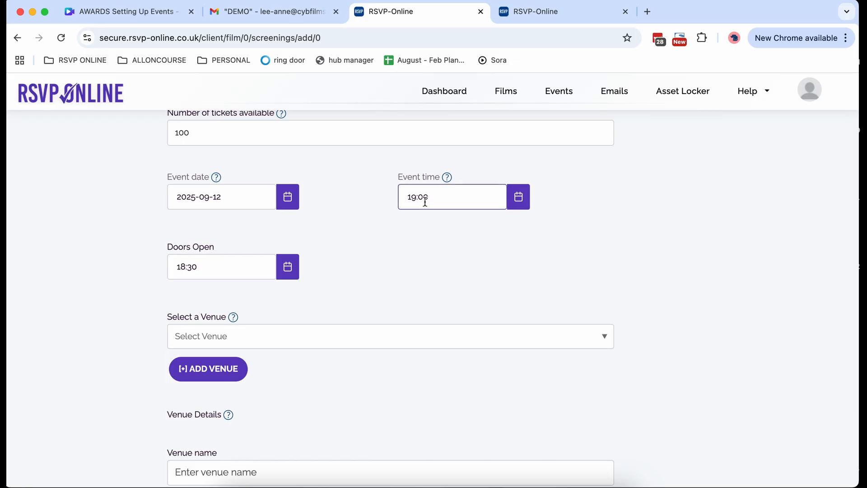
# Step: Select BFI IMAX as the event venue and review the venue name and address fields
pyautogui.scroll(-2, 366, 210)
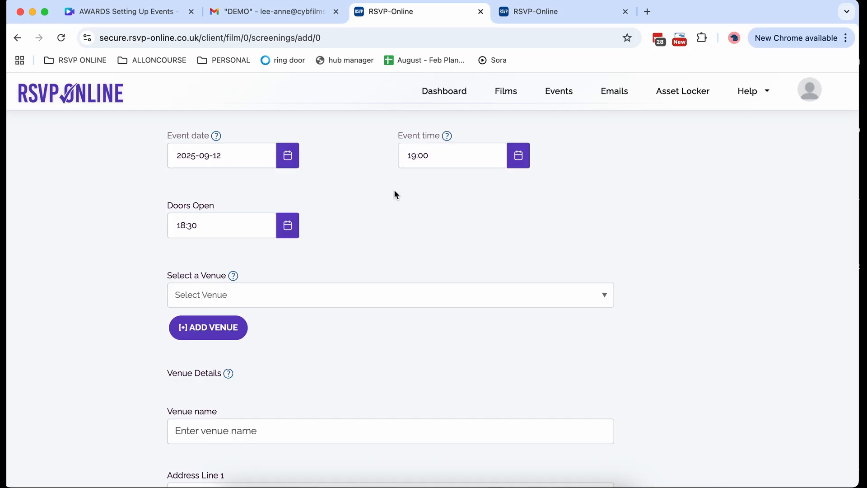
pyautogui.scroll(-5, 347, 240)
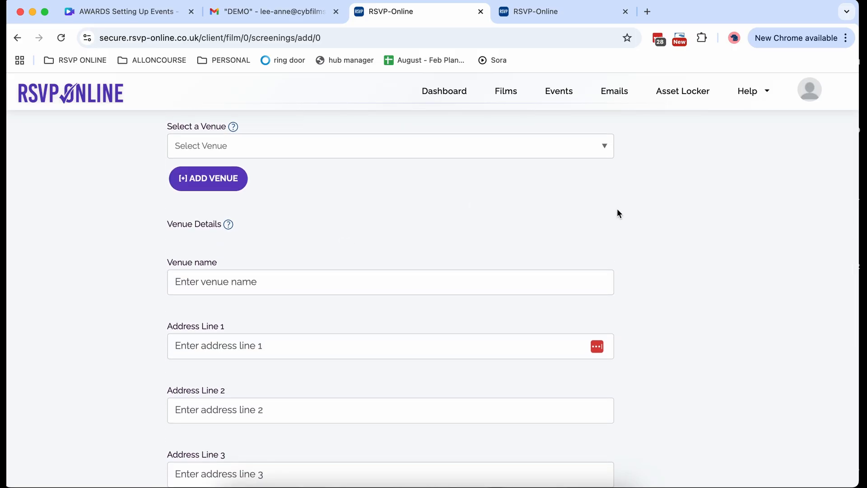
pyautogui.click(600, 147)
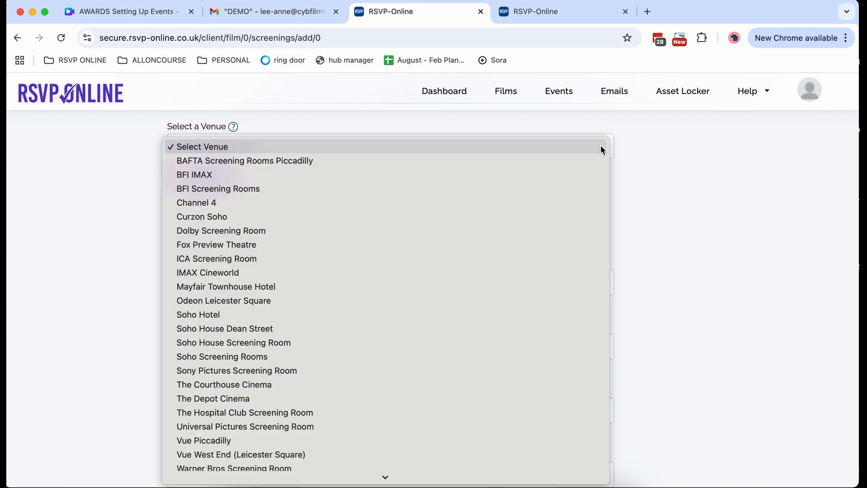
pyautogui.scroll(-2, 473, 255)
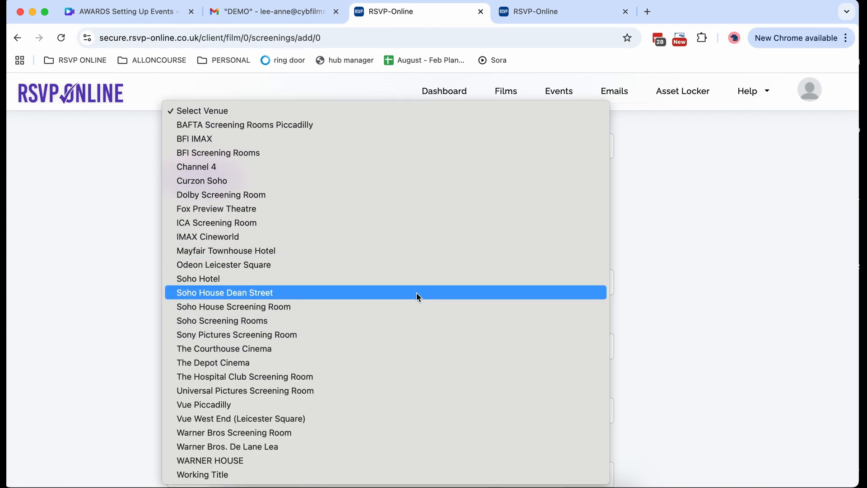
pyautogui.click(315, 139)
pyautogui.scroll(-1, 686, 226)
pyautogui.scroll(-2, 686, 230)
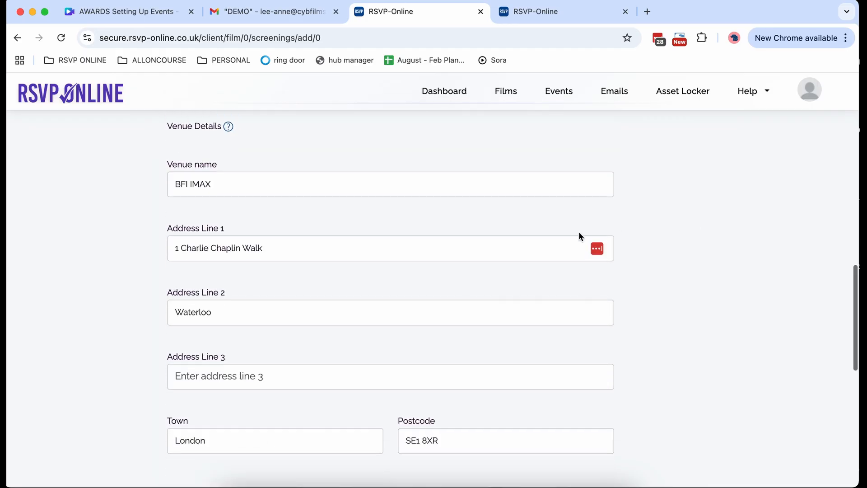
pyautogui.scroll(3, 690, 272)
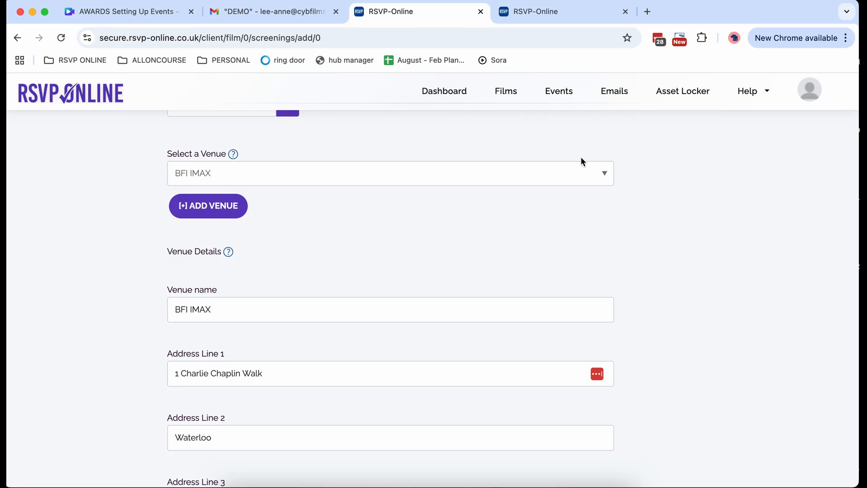
# Step: Look over the venue name and address fields in the Add Venue form, and close it without adding a venue
pyautogui.click(202, 208)
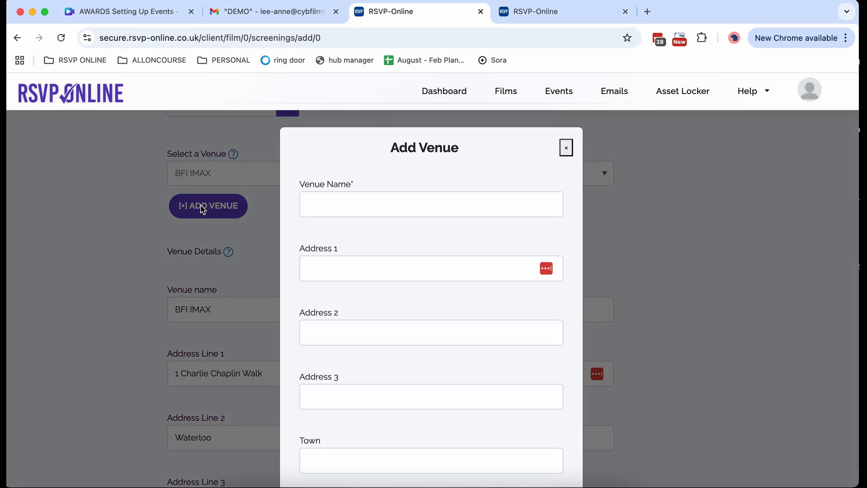
pyautogui.scroll(-5, 492, 172)
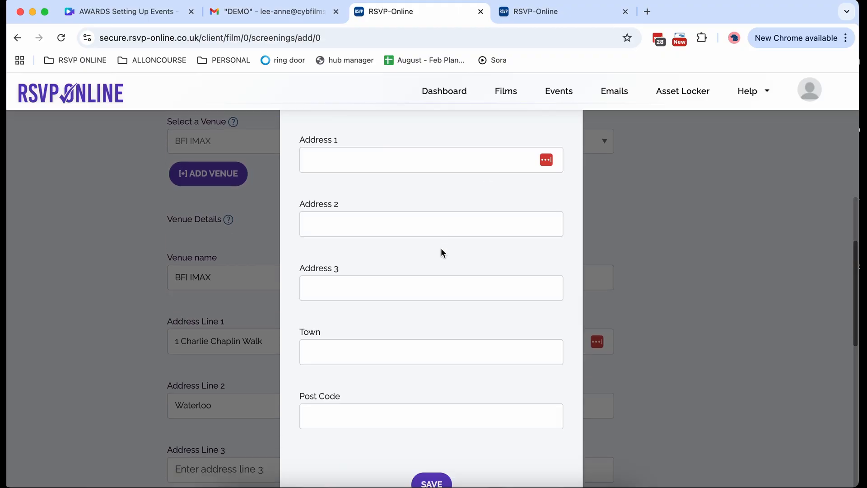
pyautogui.click(745, 347)
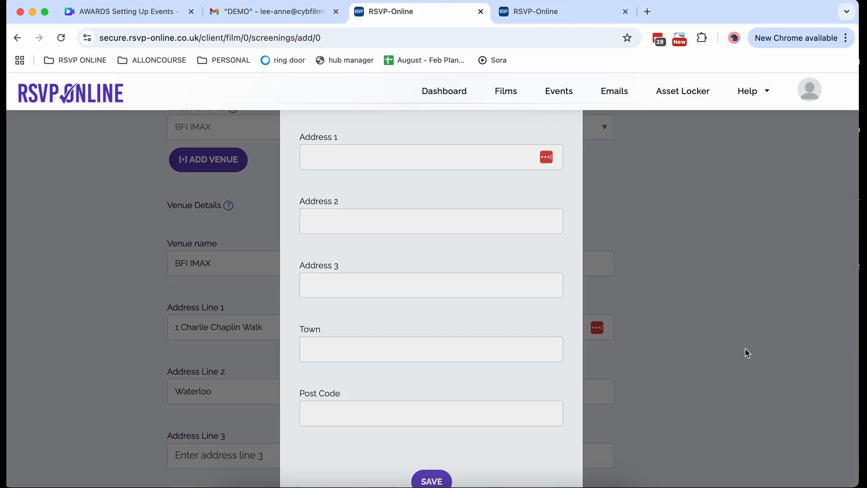
pyautogui.scroll(3, 629, 294)
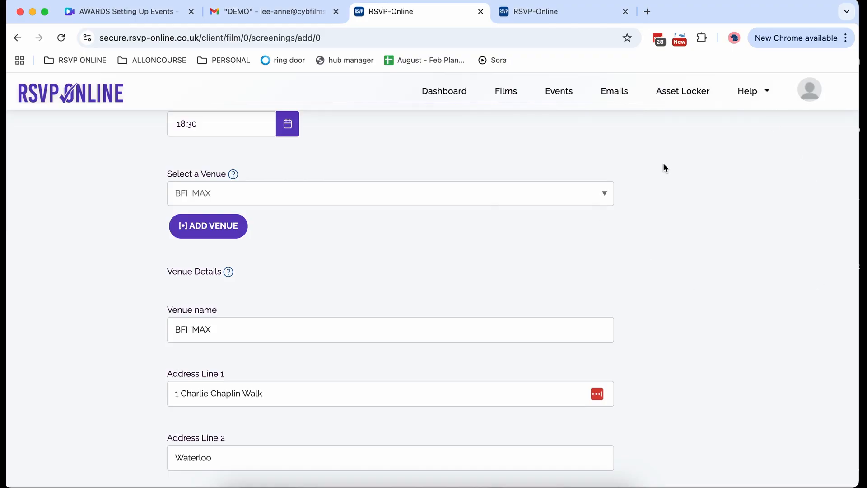
# Step: Continue from the event details to the Automated Emails section and review the sender fields and Request Email wording
pyautogui.scroll(-8, 663, 168)
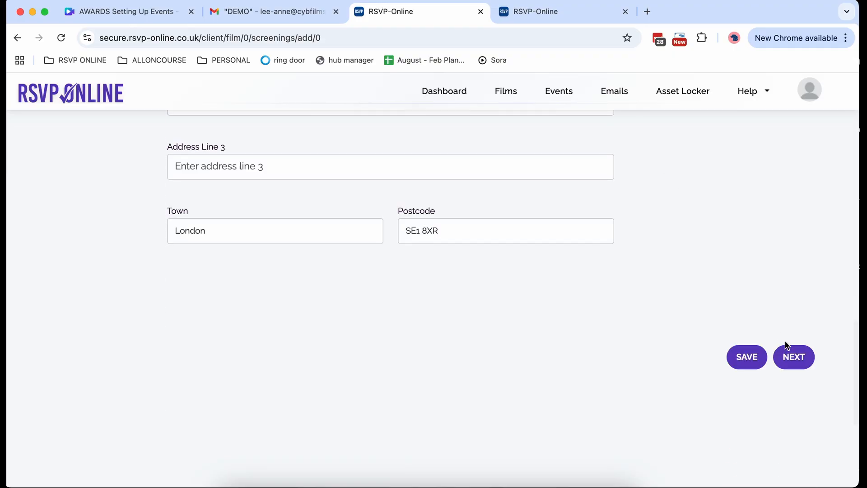
pyautogui.click(794, 357)
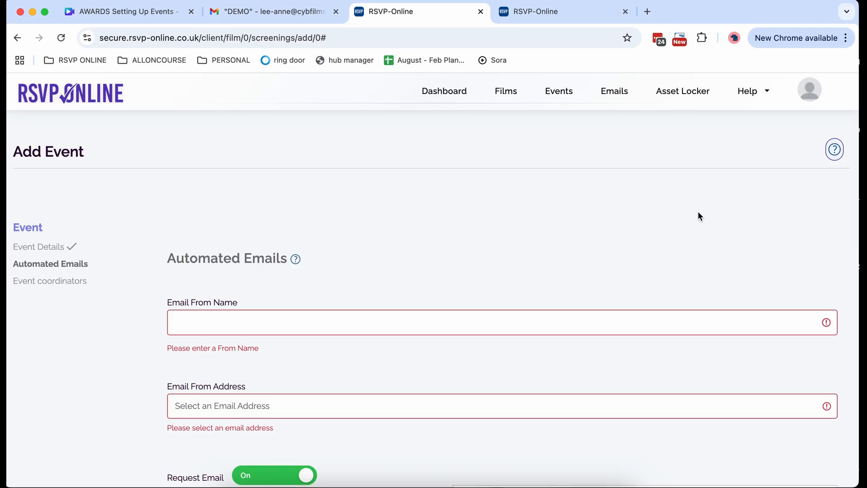
pyautogui.scroll(-5, 107, 404)
pyautogui.scroll(4, 107, 404)
pyautogui.scroll(-1, 106, 404)
pyautogui.scroll(-3, 106, 401)
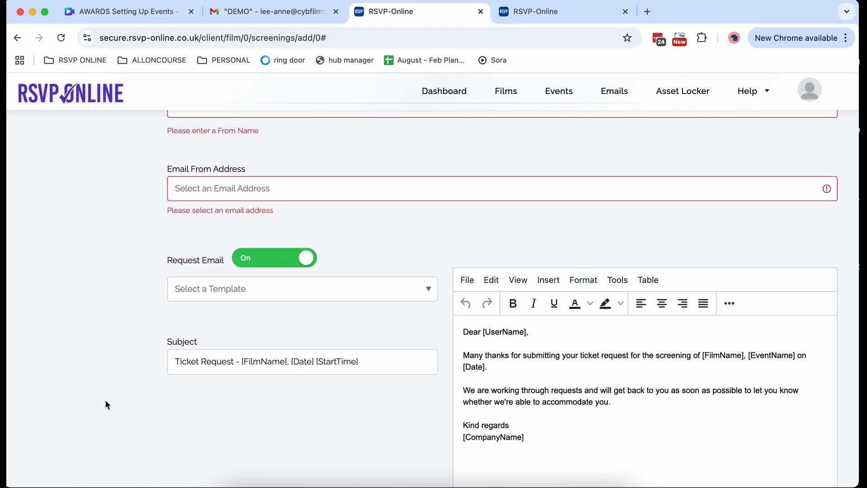
pyautogui.scroll(-3, 106, 403)
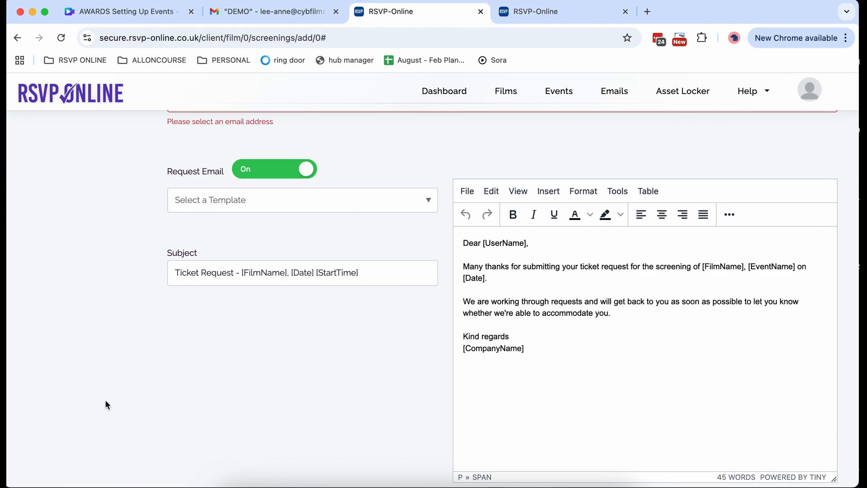
# Step: Review the default subjects and wording of the Accepted, Declined, Cancellation, Reminder and Waiting List emails
pyautogui.scroll(-7, 104, 400)
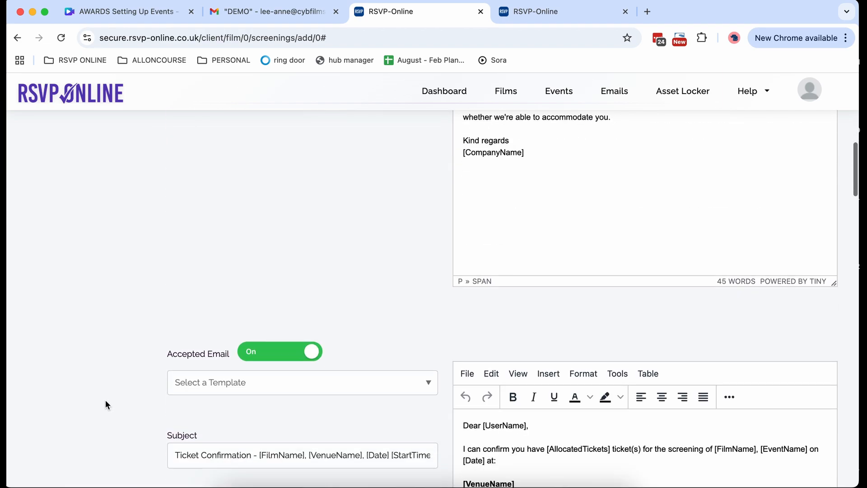
pyautogui.scroll(-2, 104, 400)
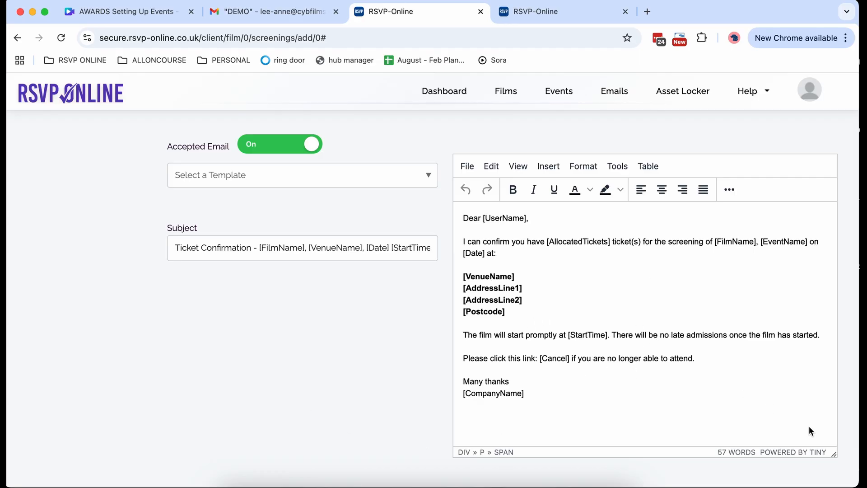
pyautogui.scroll(-7, 311, 360)
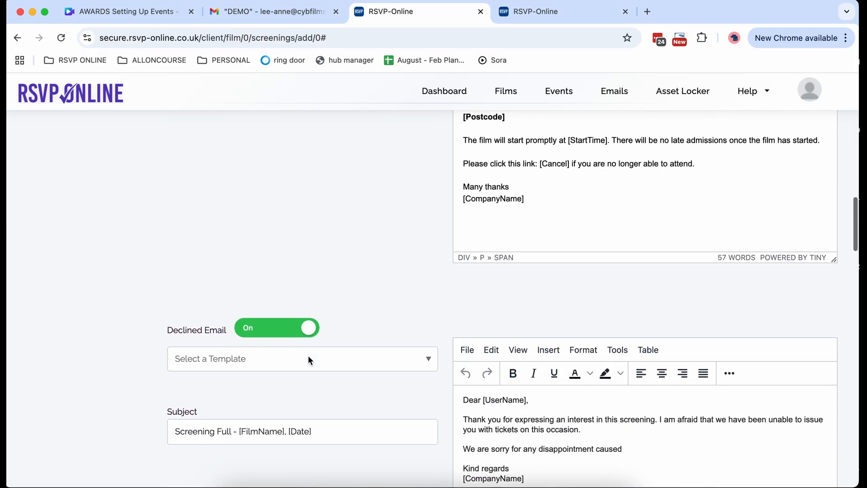
pyautogui.scroll(-2, 84, 403)
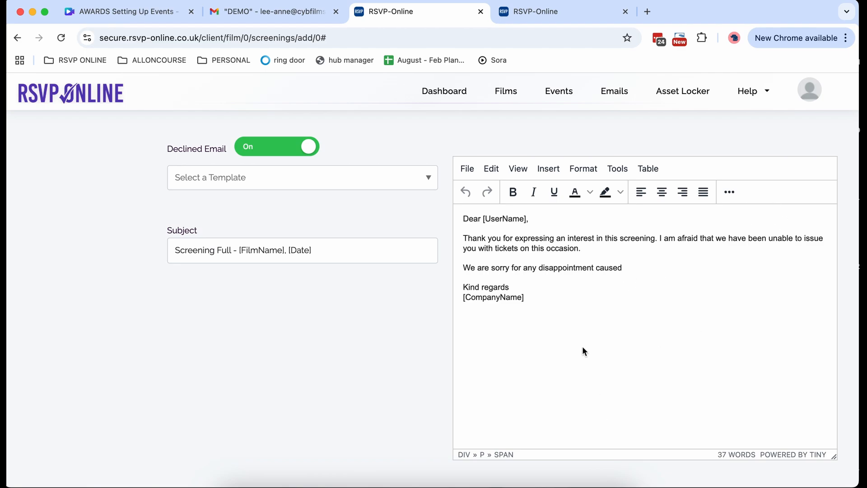
pyautogui.scroll(-10, 306, 388)
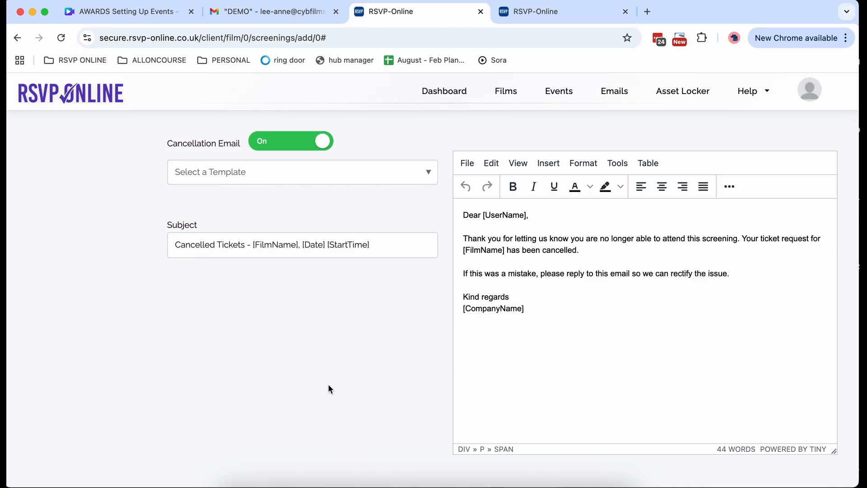
pyautogui.scroll(-10, 332, 382)
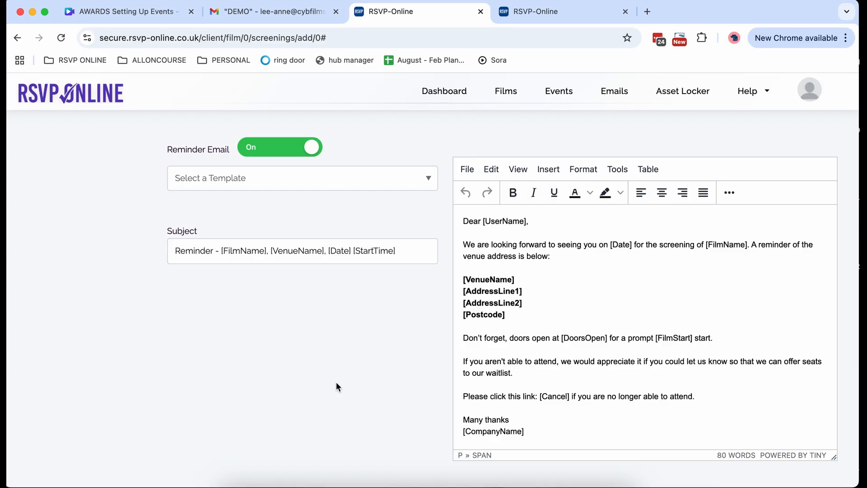
pyautogui.scroll(-10, 336, 384)
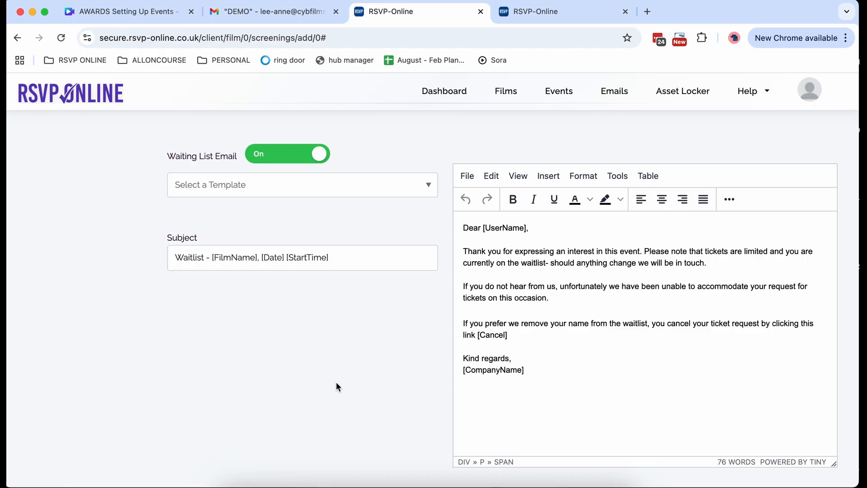
# Step: Turn off the automated Request Email for the event
pyautogui.scroll(5, 324, 212)
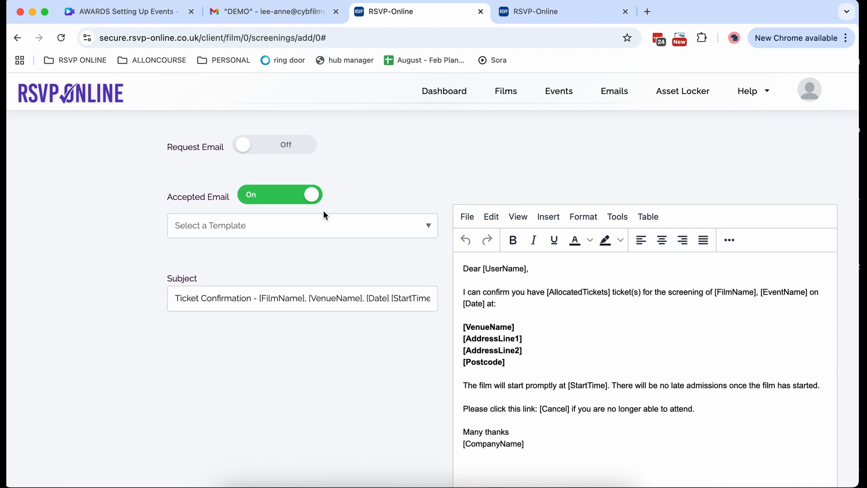
pyautogui.scroll(5, 437, 180)
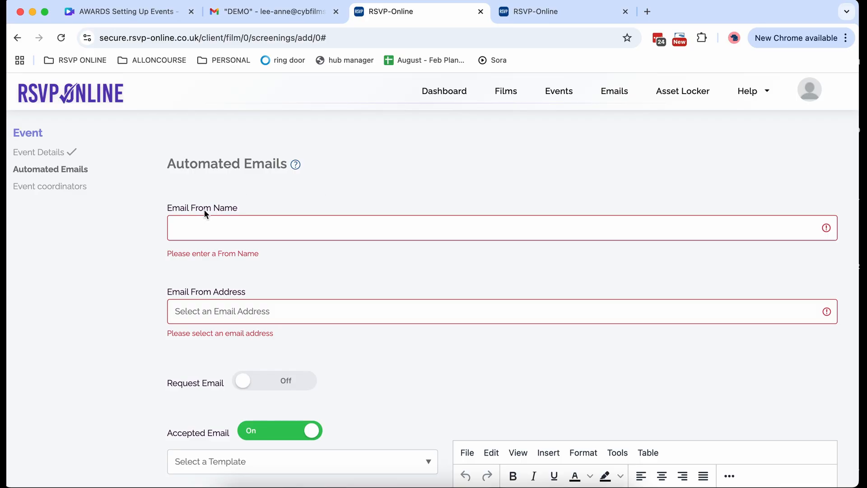
# Step: Check the sender name on the sample Ticket Confirmation email in Gmail, and set the event's Email From Name to FILM NAME
pyautogui.click(314, 231)
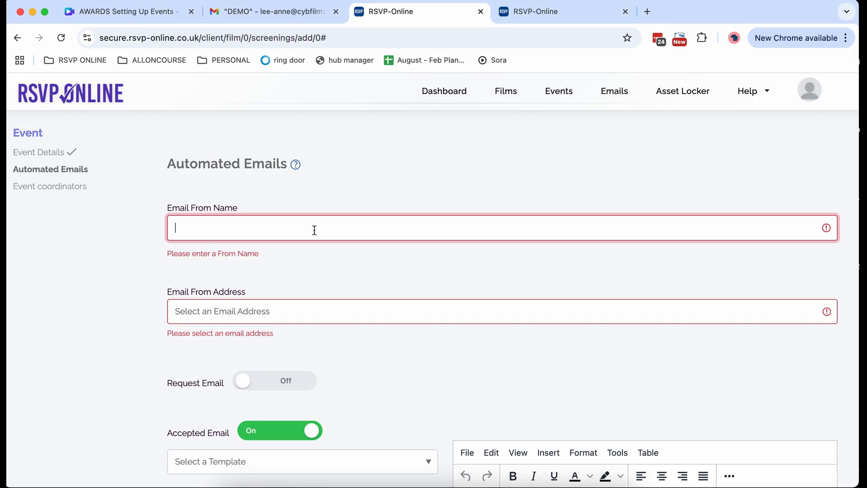
pyautogui.click(289, 17)
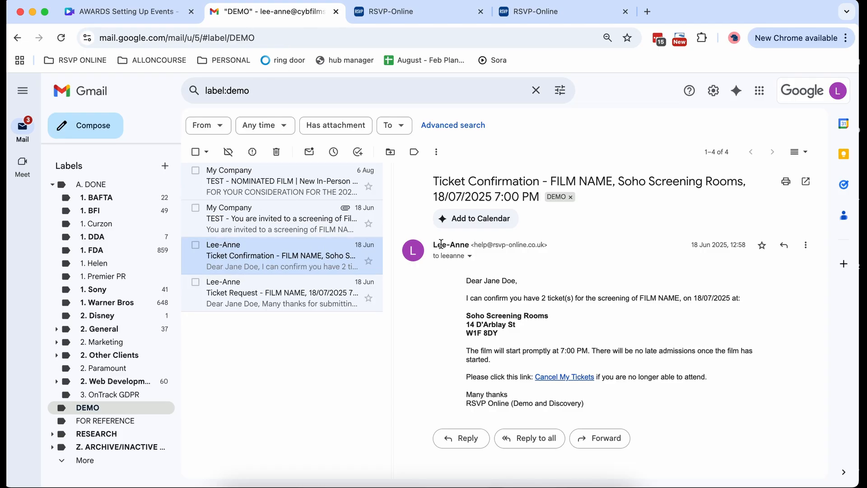
pyautogui.click(403, 16)
pyautogui.click(242, 234)
pyautogui.write('FILM NAME')
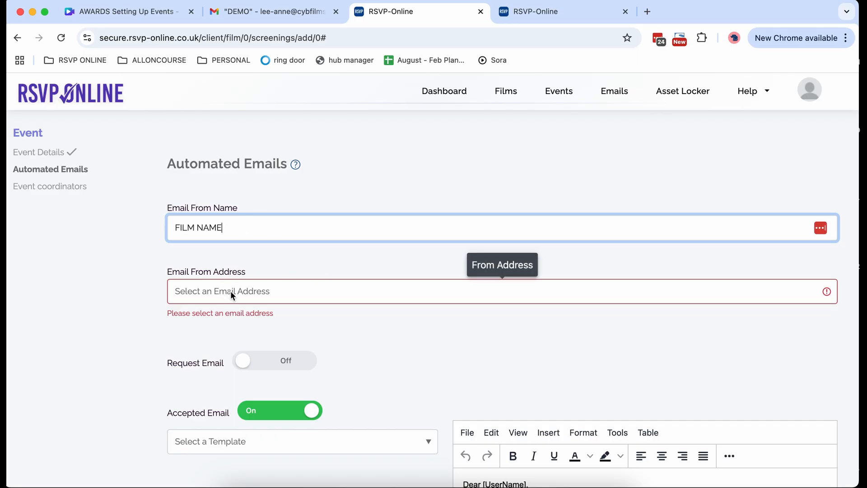
# Step: Look through the available Email From Address options without choosing one
pyautogui.click(277, 294)
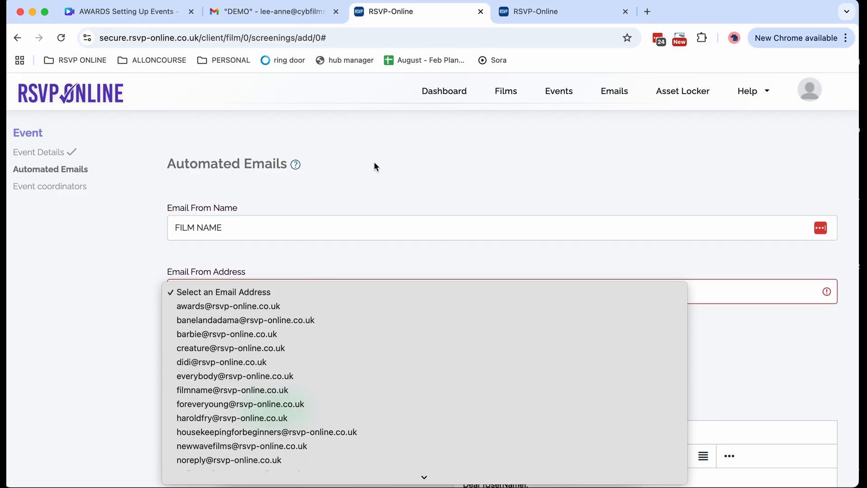
pyautogui.click(367, 182)
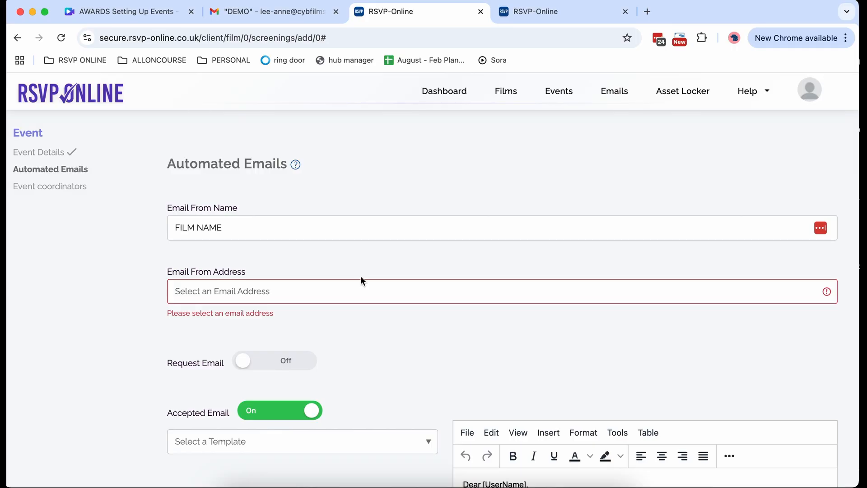
# Step: Apply the PHYSICAL Accepted template to the Accepted Email, replacing its current wording
pyautogui.scroll(-6, 361, 281)
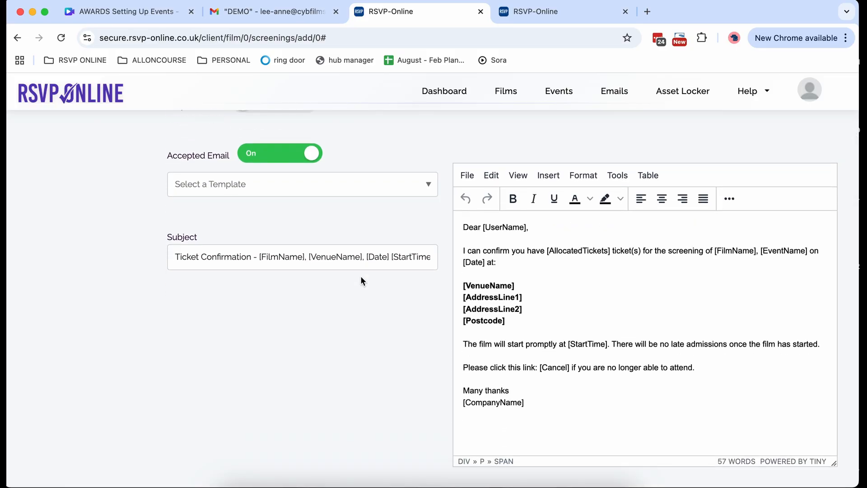
pyautogui.click(382, 182)
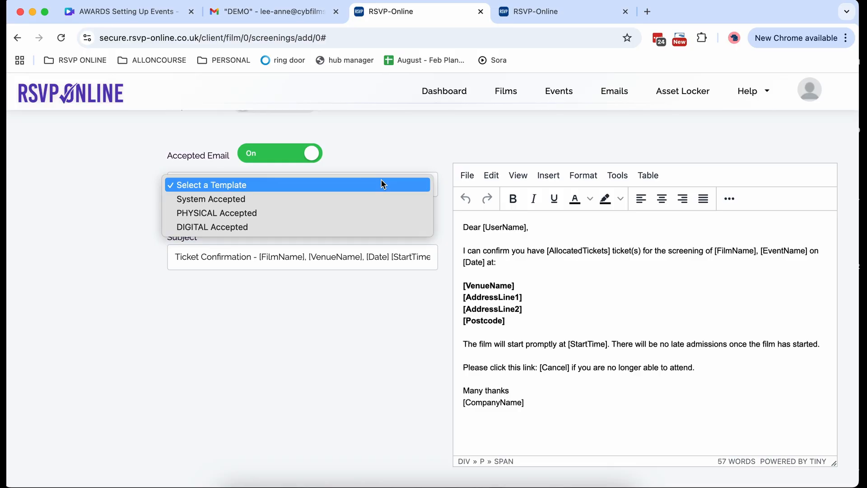
pyautogui.click(335, 211)
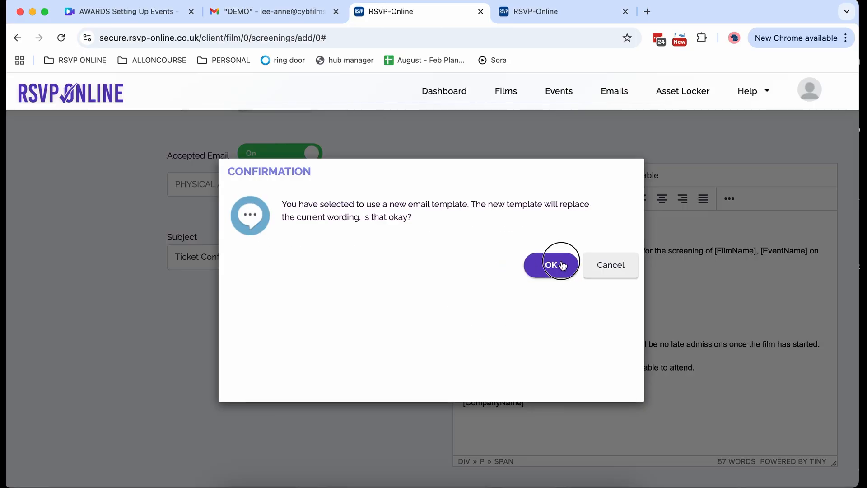
pyautogui.click(561, 265)
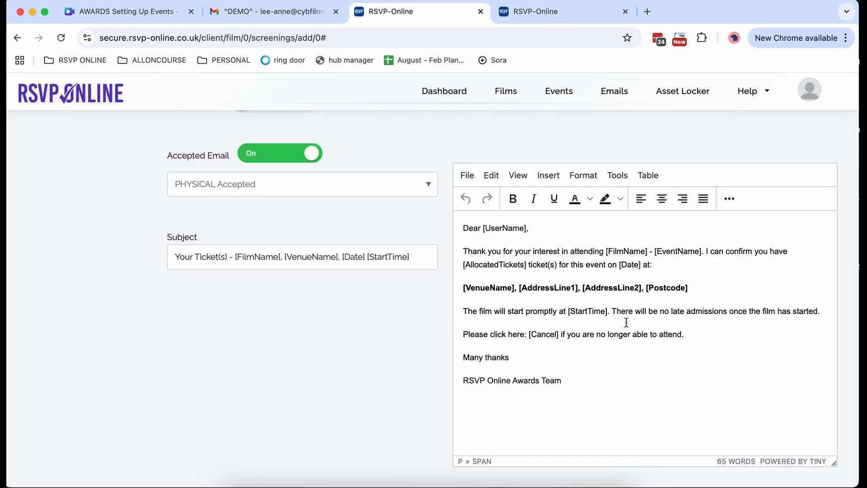
# Step: Examine the film, venue, date and start time placeholders in the Accepted Email's subject line
pyautogui.moveTo(170, 256); pyautogui.dragTo(344, 253)
pyautogui.click(416, 262)
pyautogui.click(186, 274)
pyautogui.click(410, 254)
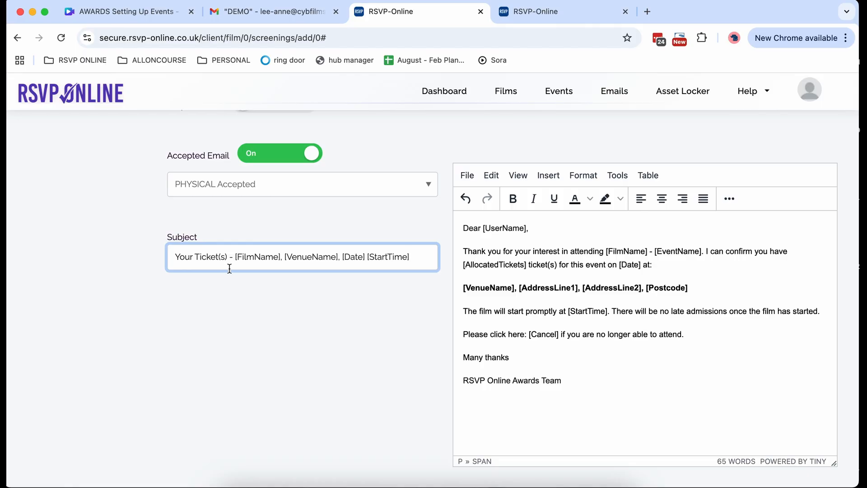
pyautogui.moveTo(207, 257); pyautogui.dragTo(296, 257)
pyautogui.click(334, 294)
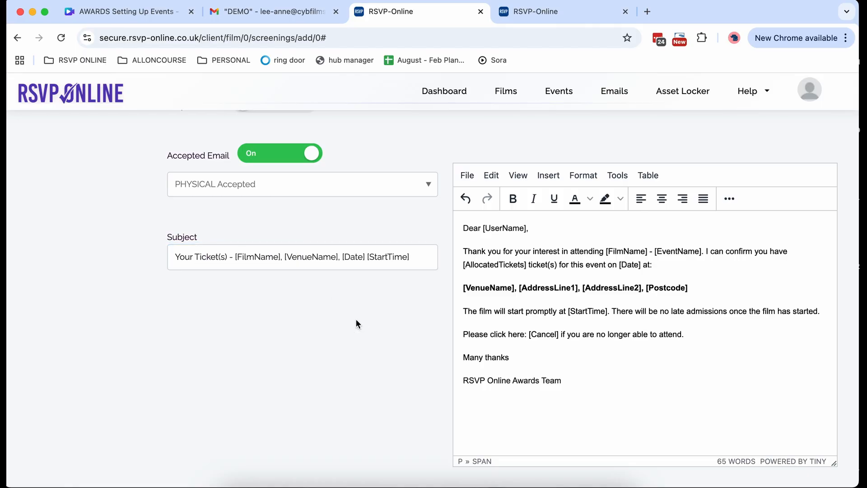
pyautogui.click(416, 256)
pyautogui.click(335, 256)
pyautogui.tripleClick(335, 256)
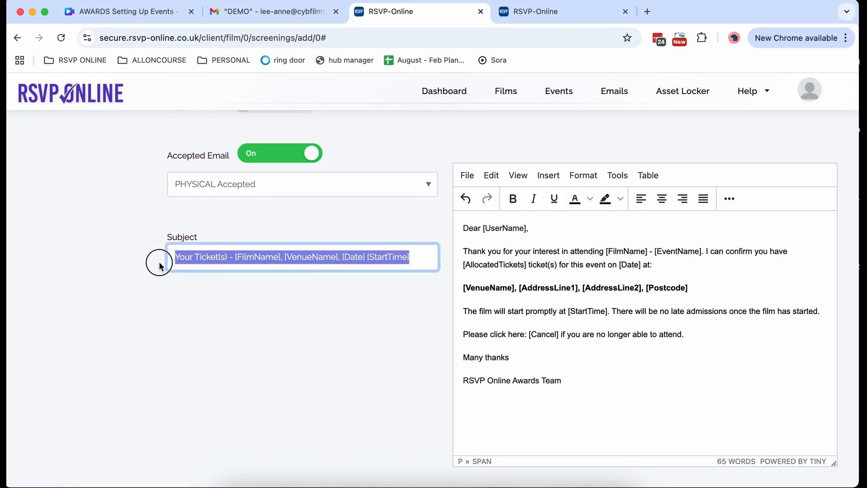
pyautogui.click(174, 323)
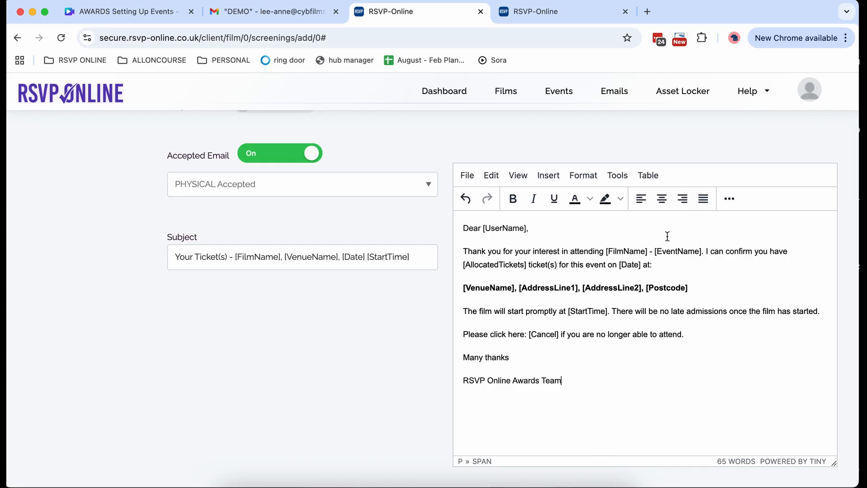
# Step: Examine the placeholders in the Accepted Email's body, including the allocated tickets tag and the [Cancel] link sentence
pyautogui.click(605, 249)
pyautogui.moveTo(672, 248); pyautogui.dragTo(606, 266)
pyautogui.click(704, 273)
pyautogui.click(667, 267)
pyautogui.click(671, 273)
pyautogui.moveTo(529, 228); pyautogui.dragTo(491, 228)
pyautogui.moveTo(529, 266); pyautogui.dragTo(456, 266)
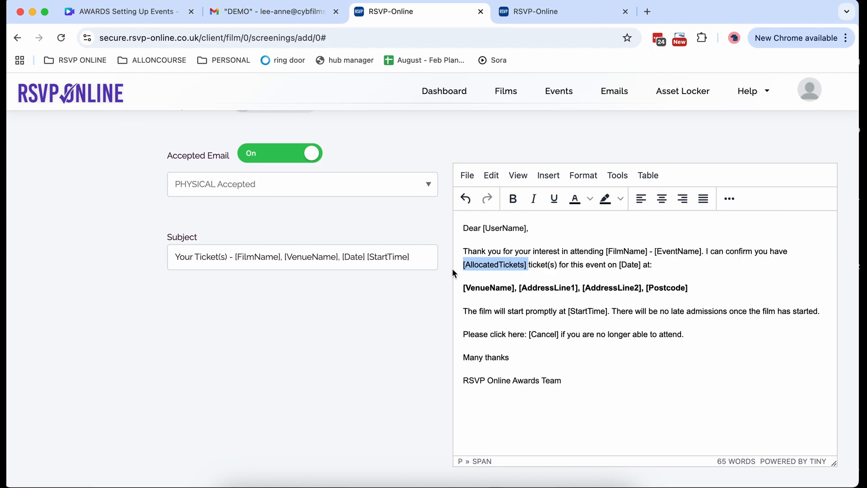
pyautogui.click(544, 332)
pyautogui.moveTo(463, 334); pyautogui.dragTo(693, 335)
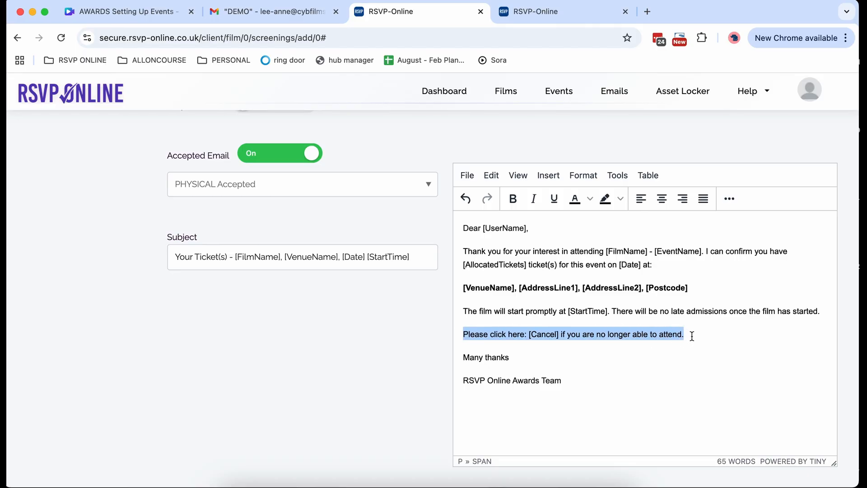
pyautogui.click(691, 336)
pyautogui.moveTo(528, 334); pyautogui.dragTo(559, 335)
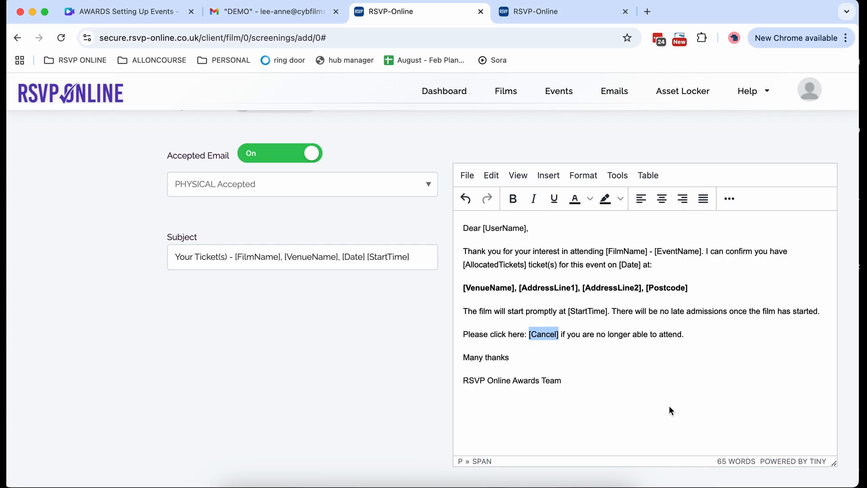
# Step: Add the line "The nearest underground station is Leicester Square." below the start time sentence in the Accepted Email, with Leicester Square in bold
pyautogui.click(820, 311)
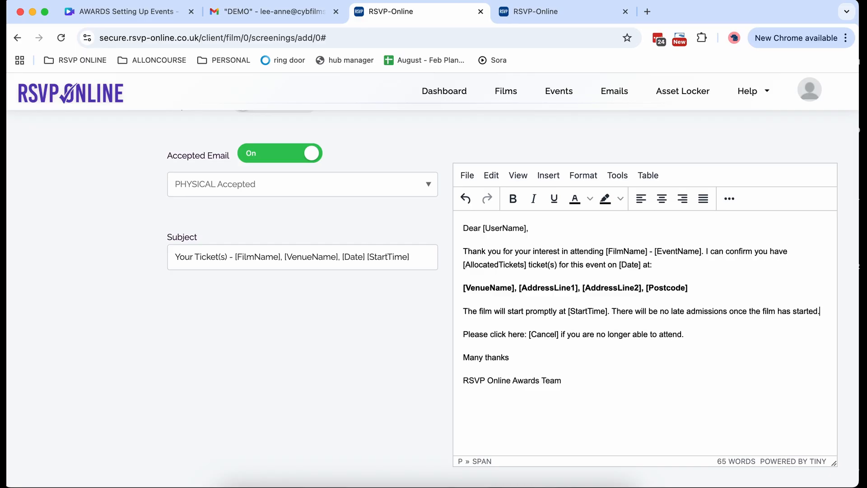
pyautogui.press('Return')
pyautogui.write('The nearest underground station is Leicester Square.')
pyautogui.moveTo(651, 334); pyautogui.dragTo(592, 333)
pyautogui.click(512, 199)
pyautogui.click(647, 429)
pyautogui.scroll(-15, 429, 280)
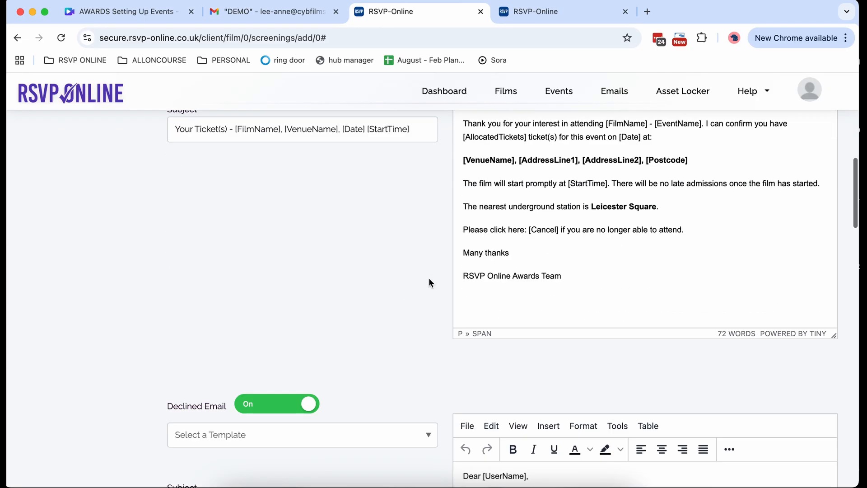
# Step: Continue from the automated emails to the event coordinators section and examine its agency, name and email fields without filling them in
pyautogui.scroll(3, 429, 280)
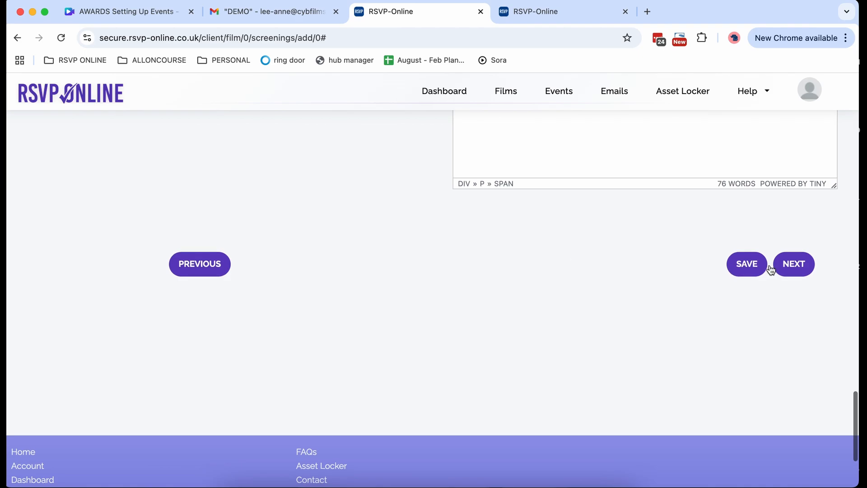
pyautogui.click(786, 265)
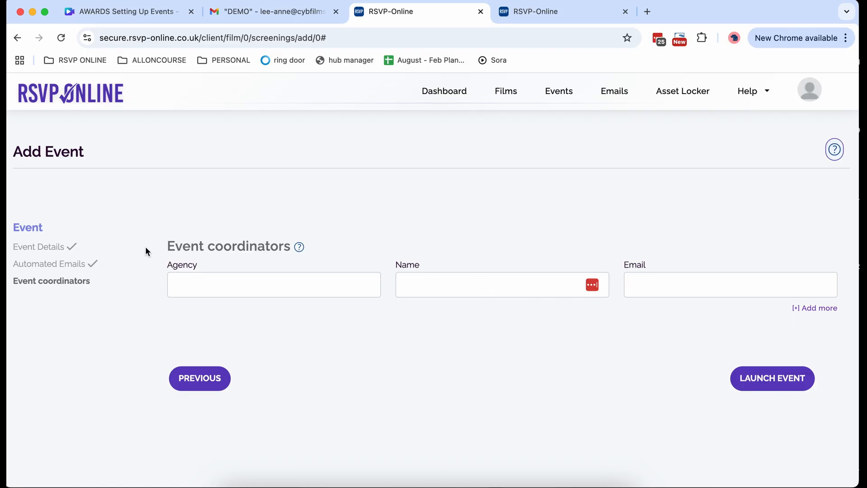
pyautogui.moveTo(171, 247); pyautogui.dragTo(223, 248)
pyautogui.click(222, 272)
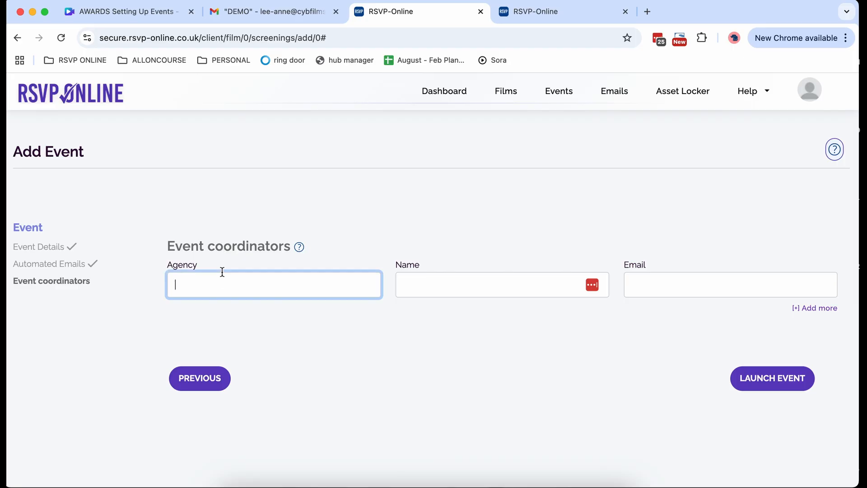
pyautogui.click(427, 284)
pyautogui.click(739, 289)
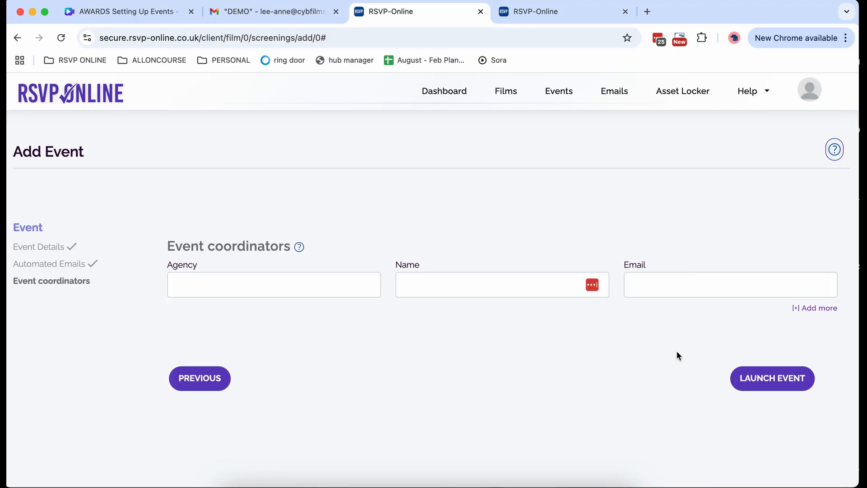
# Step: Launch the event, choosing the dashboard instead of sending an invite, and open the list of all events
pyautogui.click(773, 379)
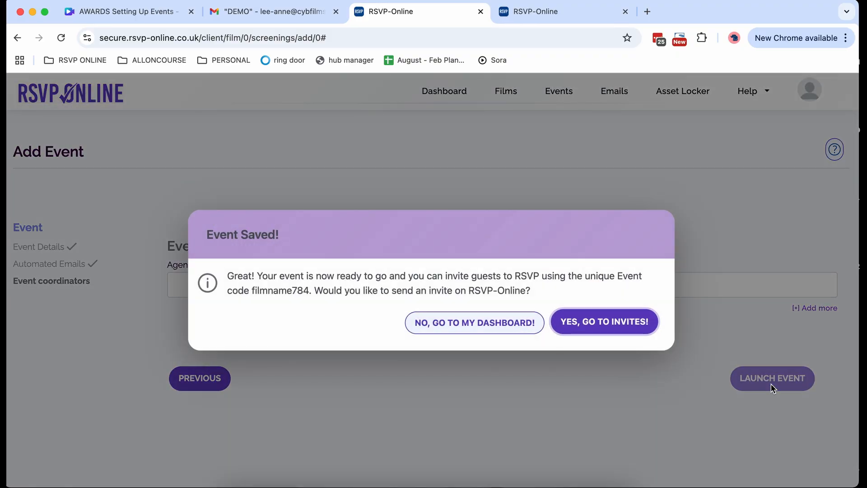
pyautogui.click(481, 323)
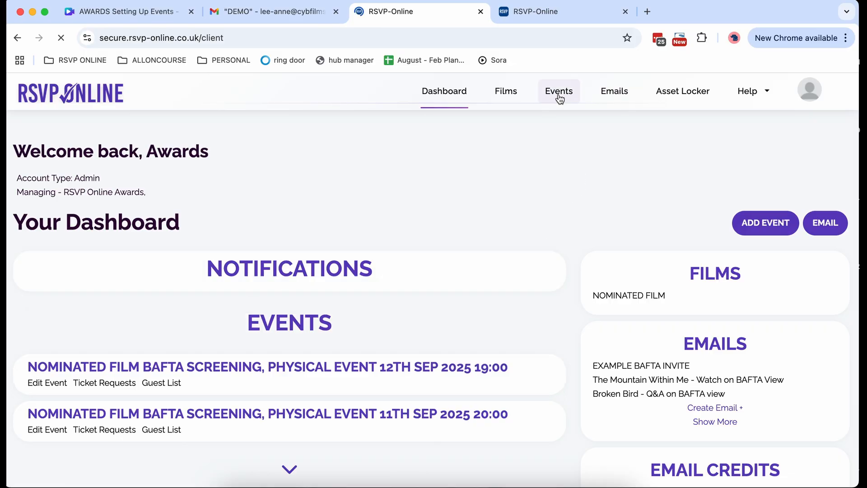
pyautogui.click(559, 93)
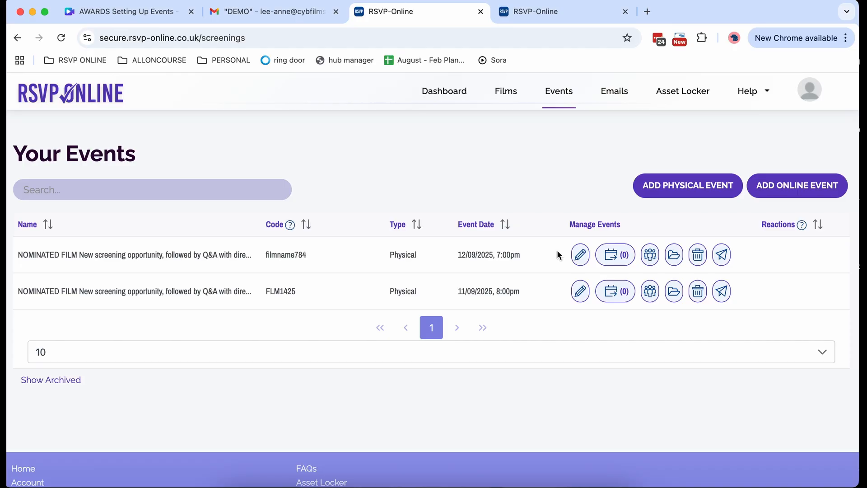
pyautogui.click(558, 92)
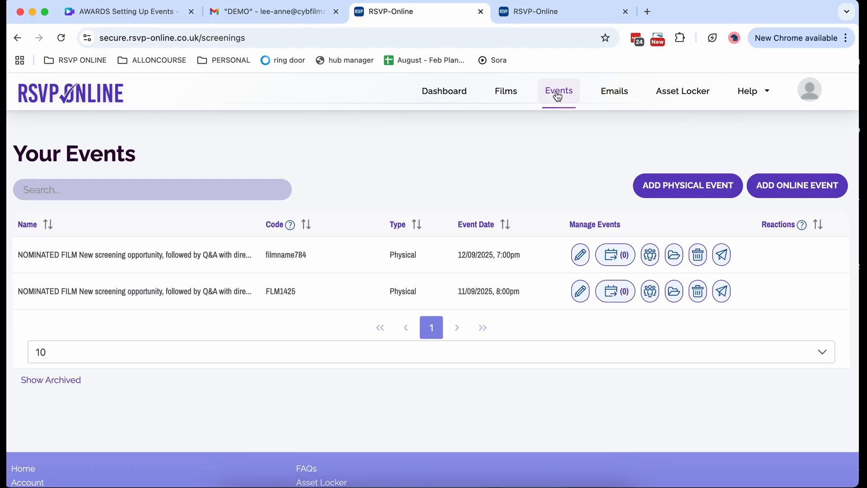